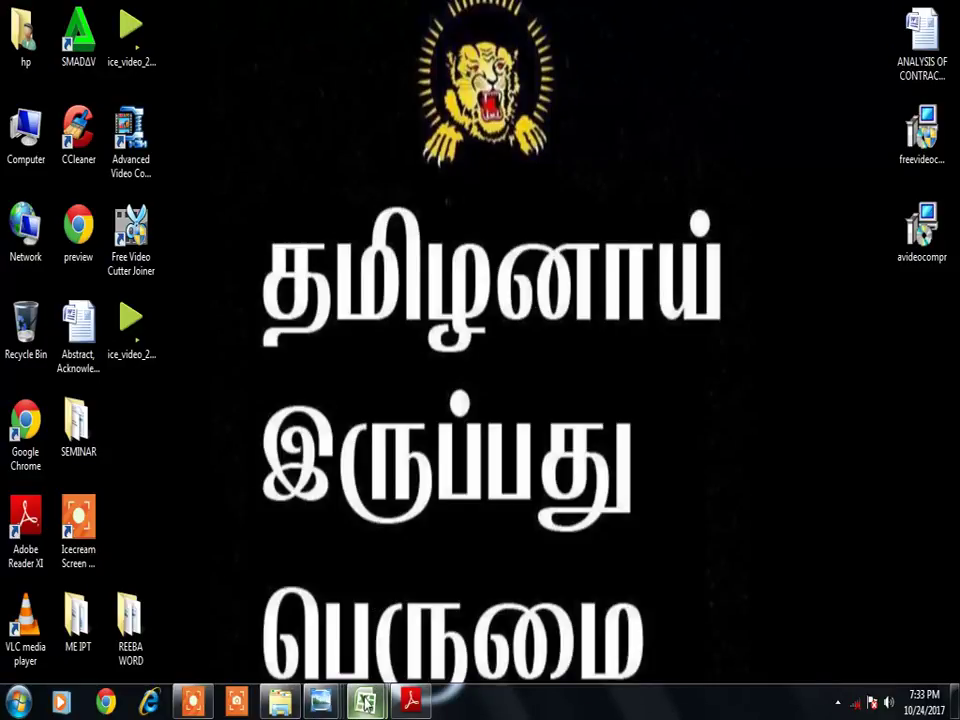
# - Switch to the JMS-4 workbook showing the CT excavation, PCC and raft rows
pyautogui.moveTo(366, 703)
pyautogui.click(317, 604)
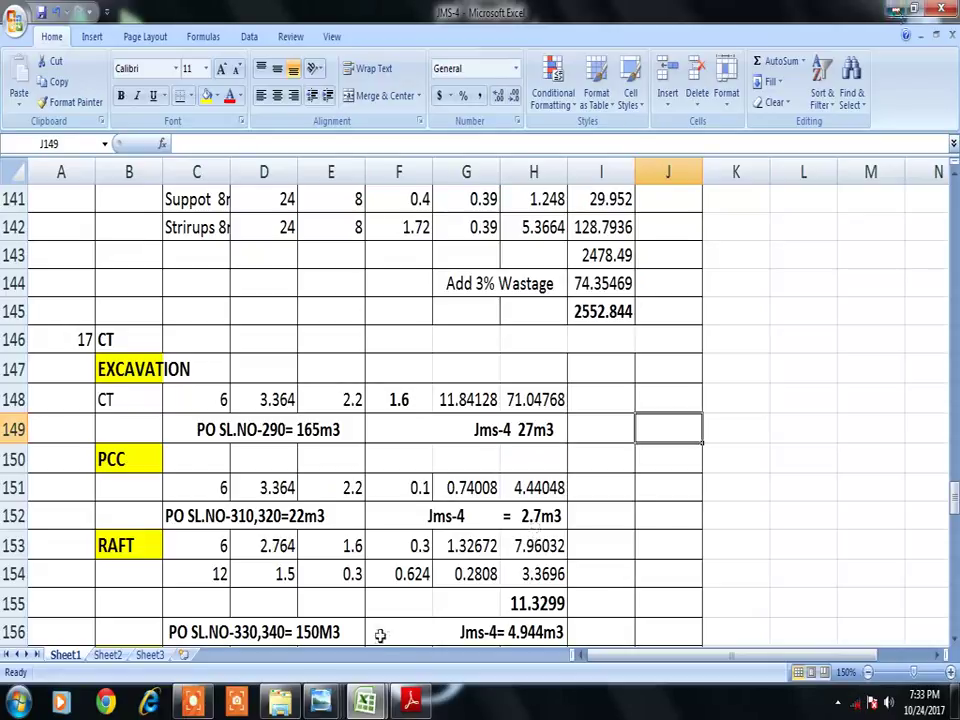
pyautogui.moveTo(319, 706)
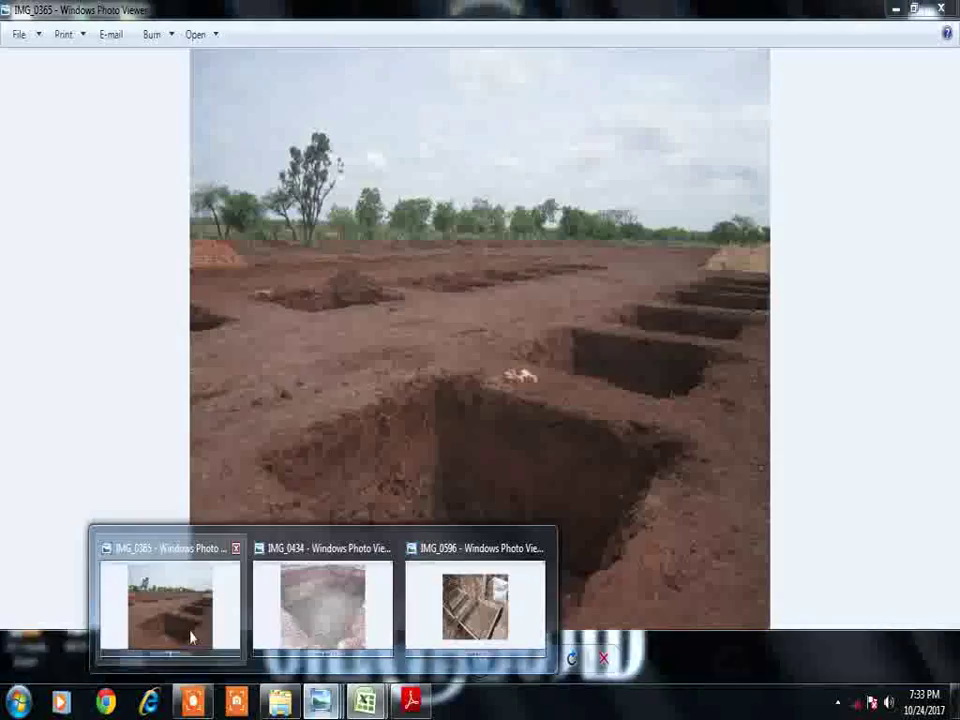
pyautogui.click(192, 637)
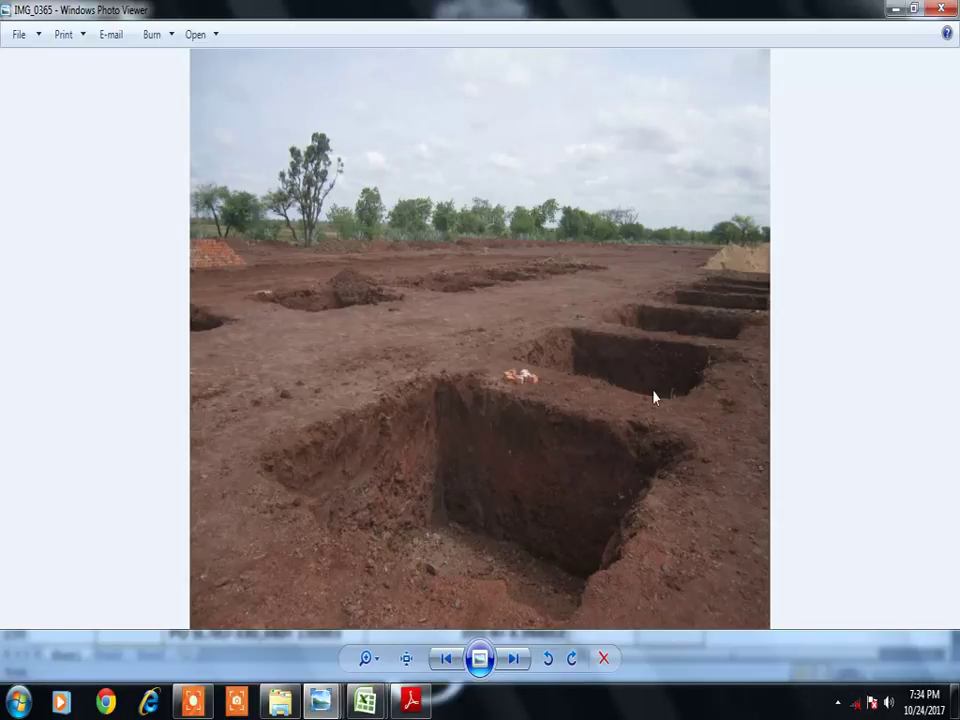
pyautogui.moveTo(365, 701)
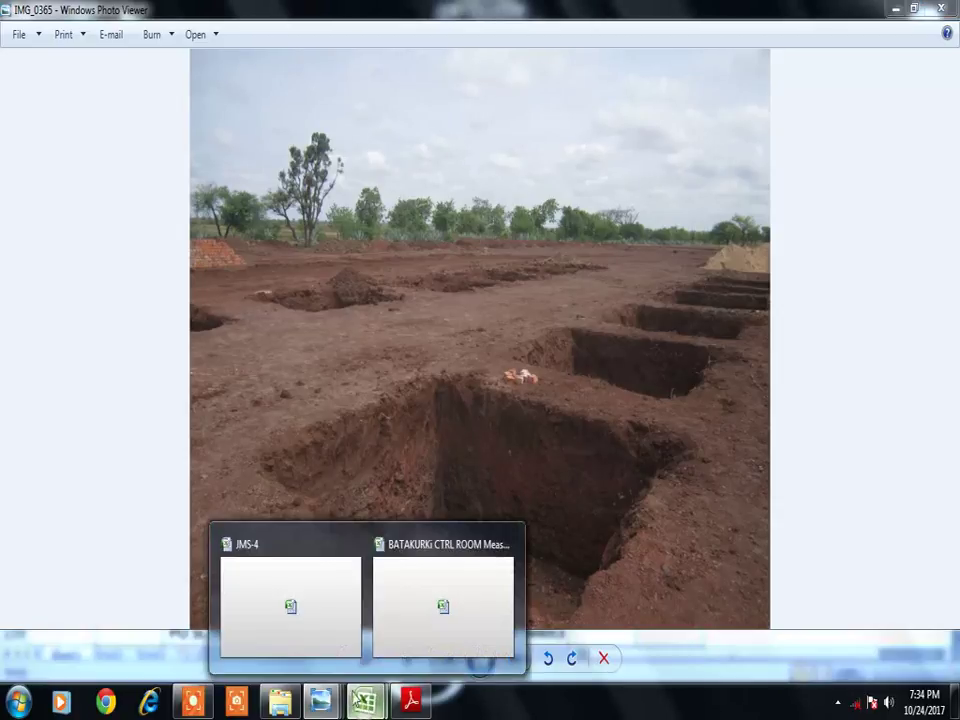
pyautogui.click(332, 624)
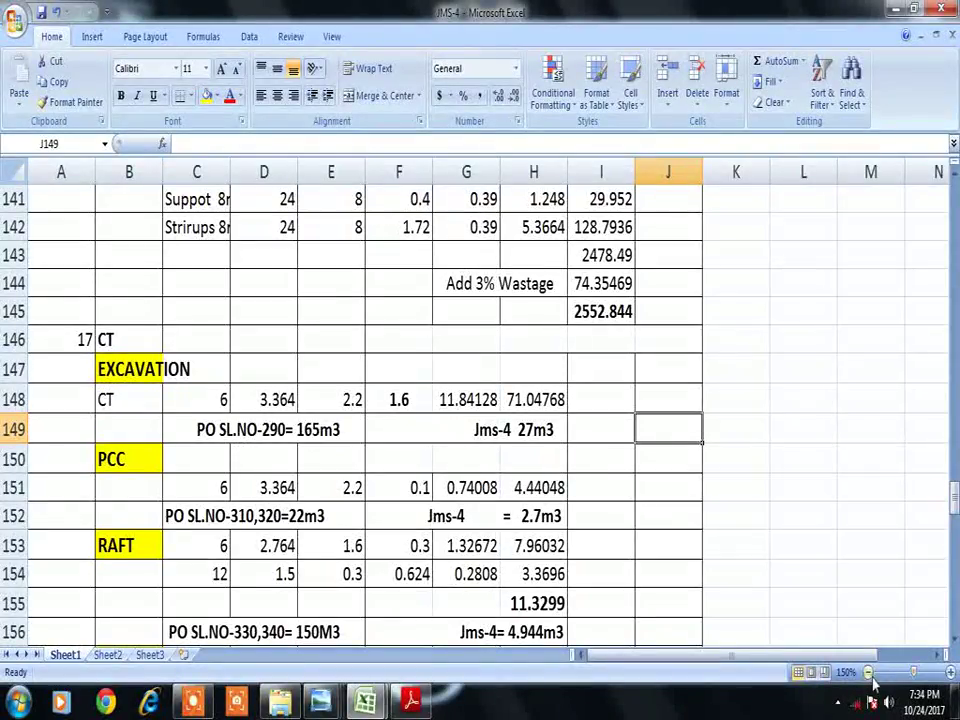
pyautogui.click(950, 672)
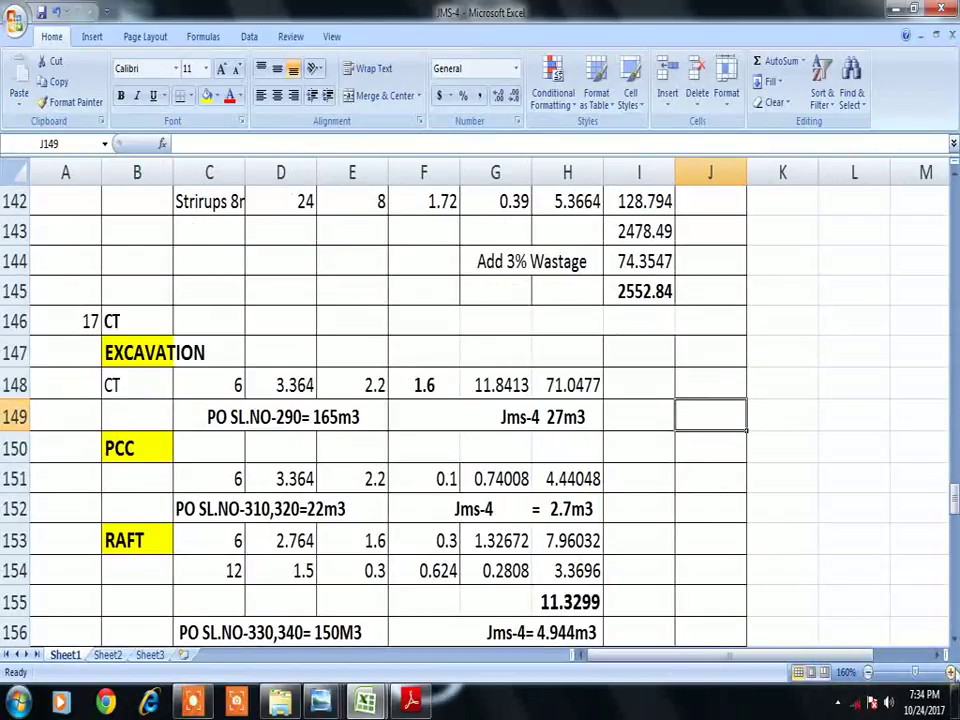
# - Zoom in and scroll back to column A, row 1 to show the Batakurki title
pyautogui.scroll(-2, 912, 628)
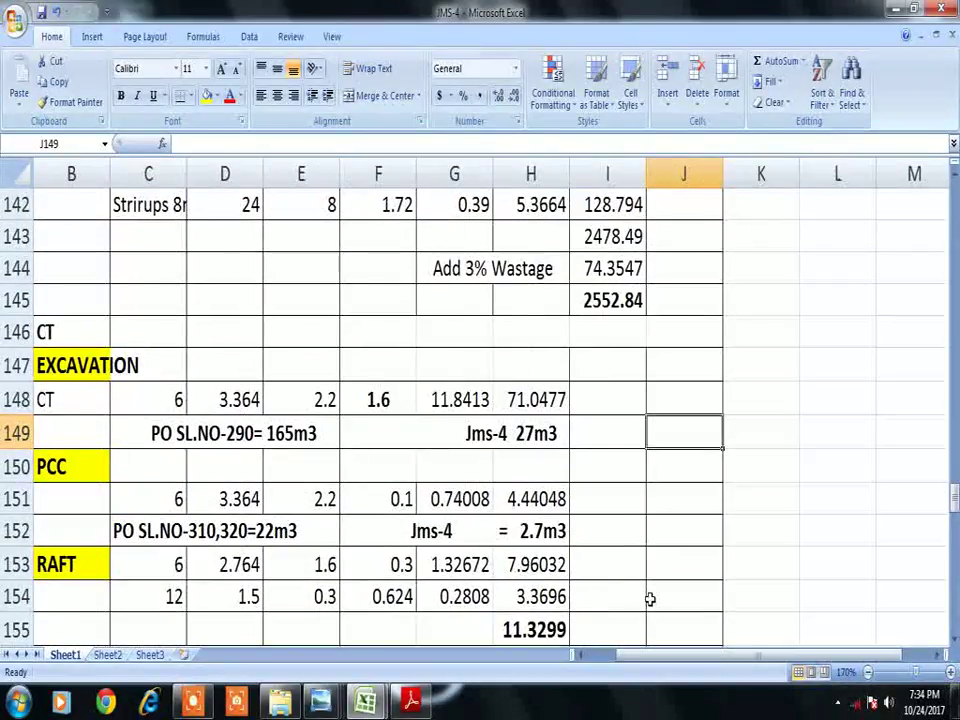
pyautogui.moveTo(620, 655); pyautogui.dragTo(612, 668)
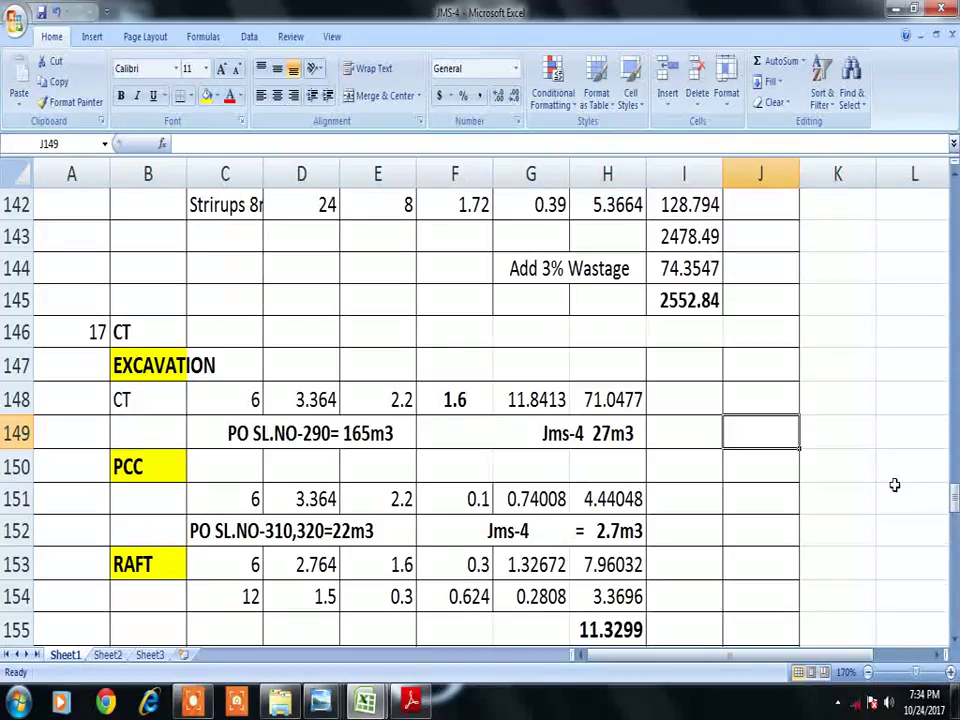
pyautogui.moveTo(955, 498); pyautogui.dragTo(955, 200)
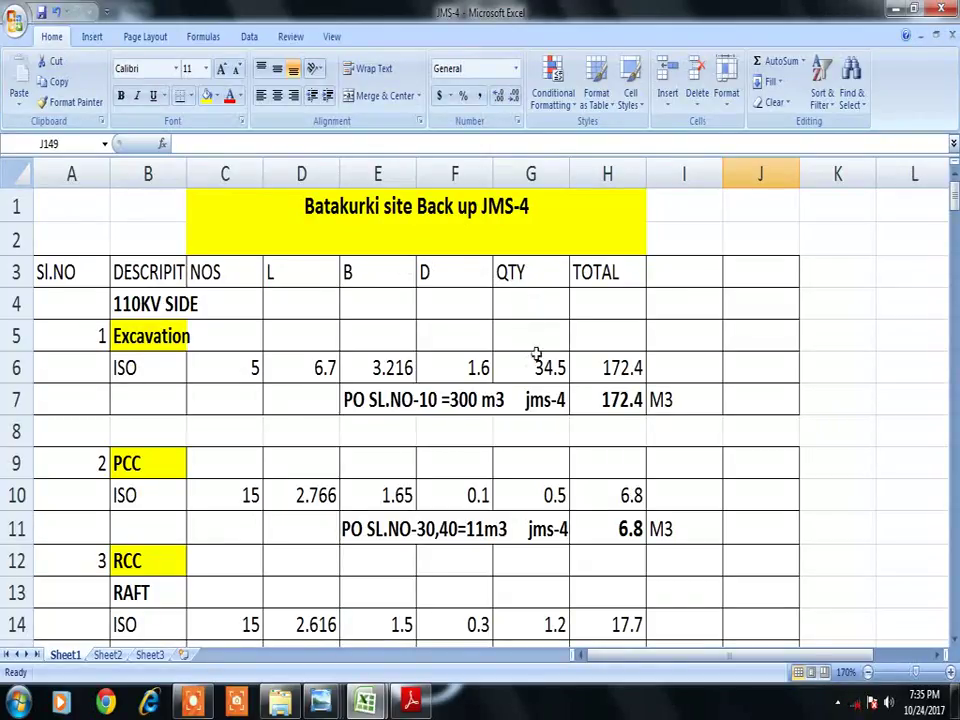
# - Select C6, then scroll down to the PI section rows 103–116
pyautogui.click(248, 368)
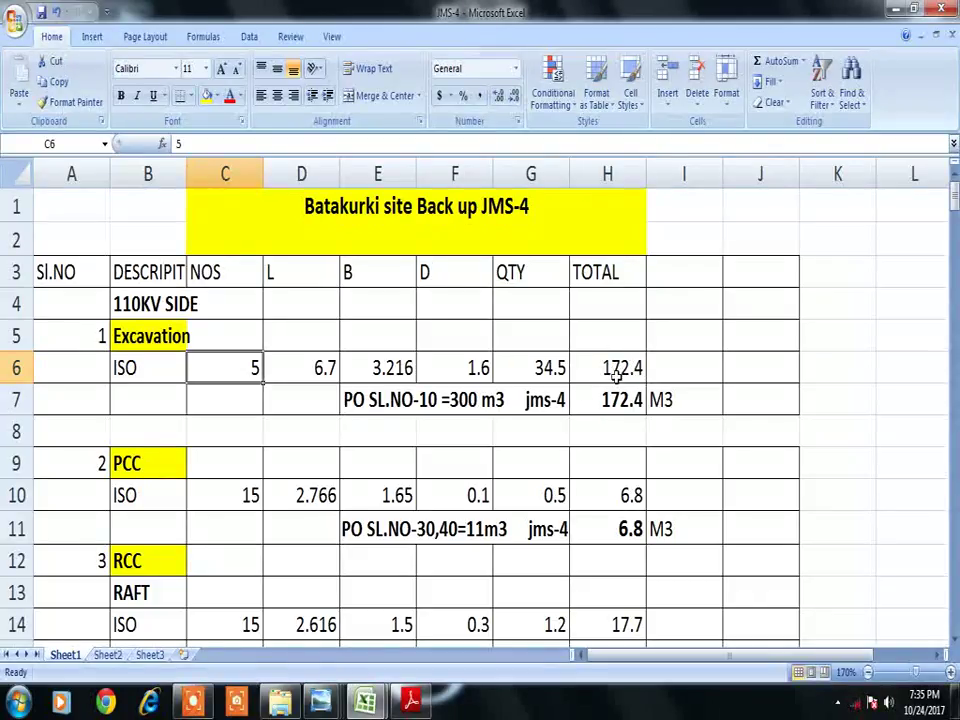
pyautogui.moveTo(954, 198); pyautogui.dragTo(955, 408)
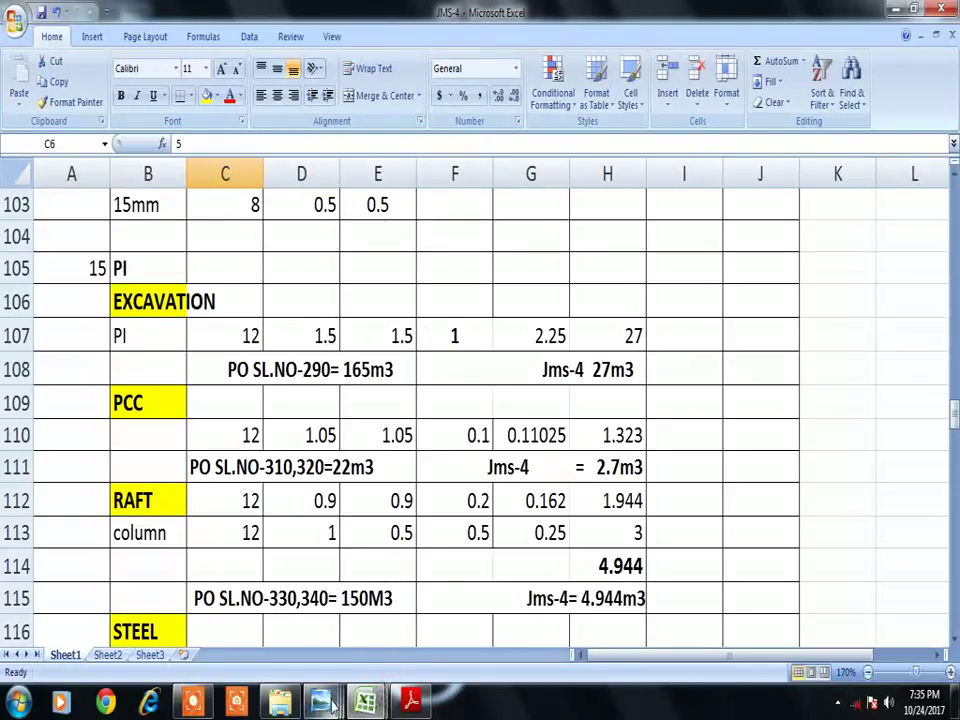
pyautogui.moveTo(320, 700)
pyautogui.moveTo(315, 620)
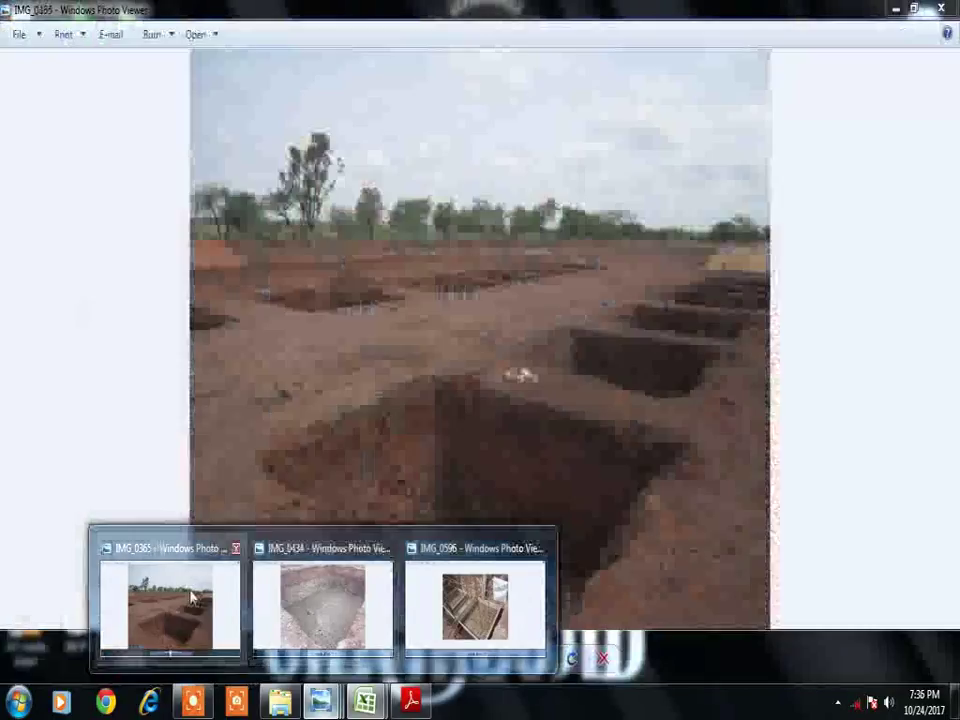
pyautogui.click(170, 605)
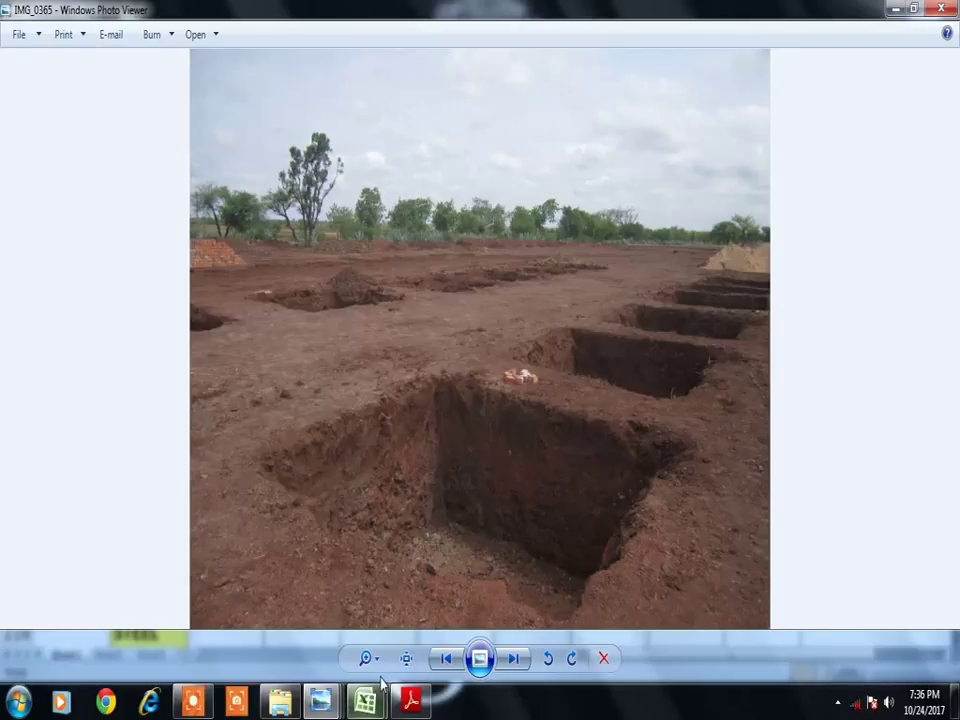
pyautogui.moveTo(377, 691)
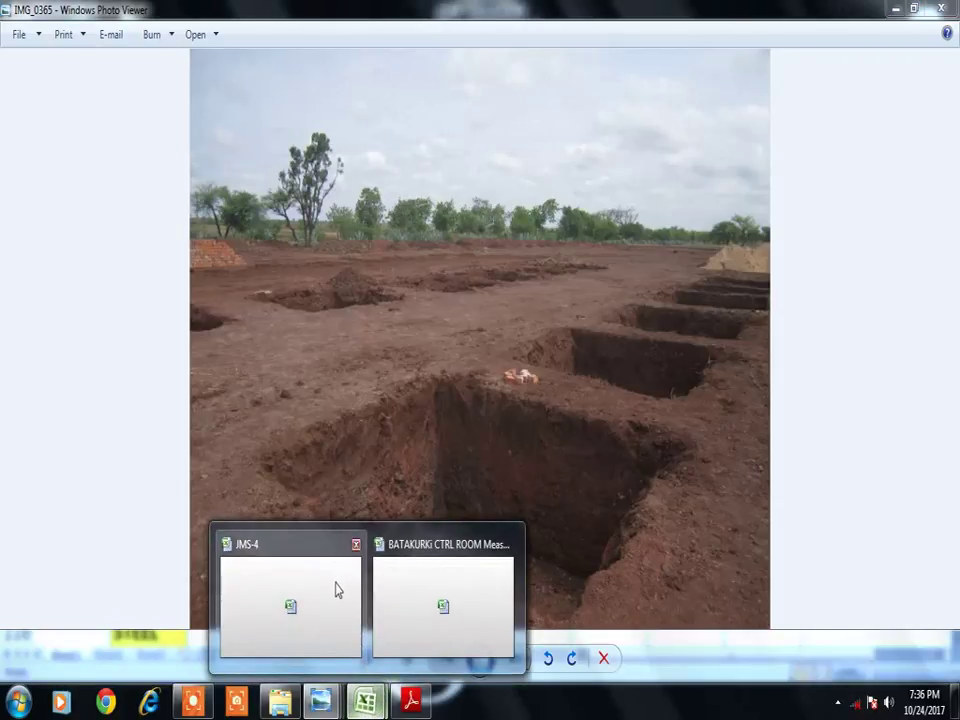
pyautogui.click(290, 595)
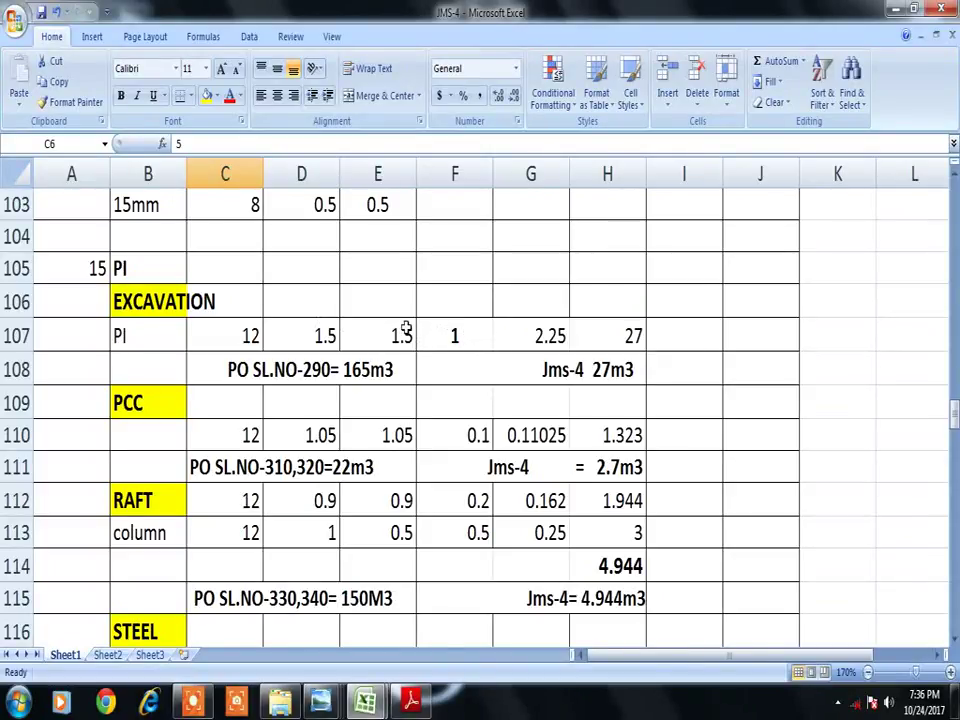
# - Delete the formula in G107 so the H107 total drops from 27 to 0
pyautogui.click(528, 334)
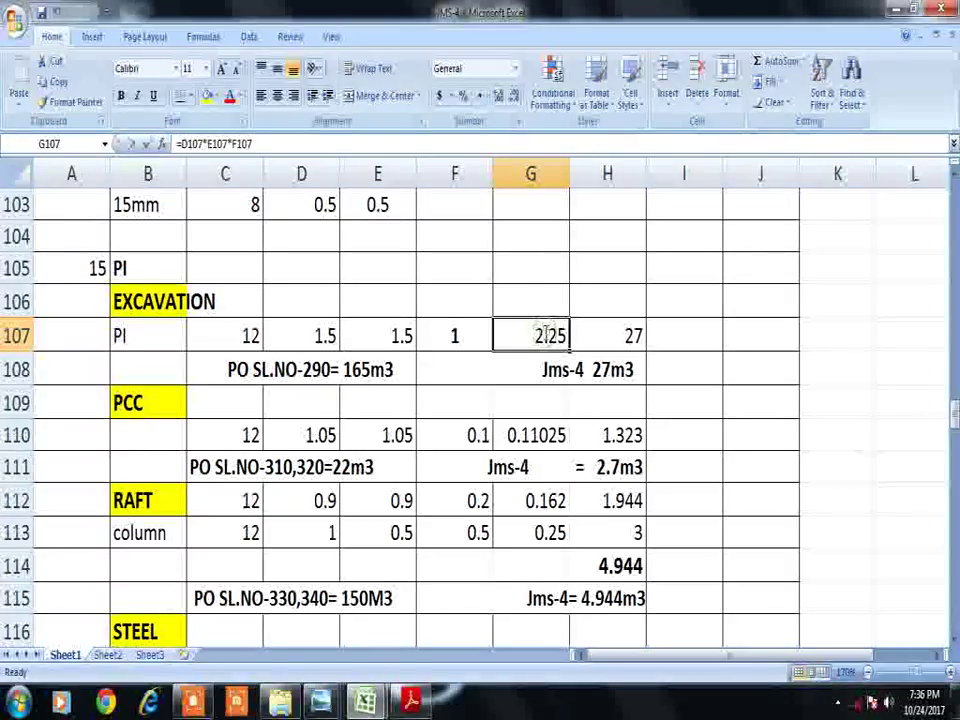
pyautogui.doubleClick(545, 333)
pyautogui.click(527, 377)
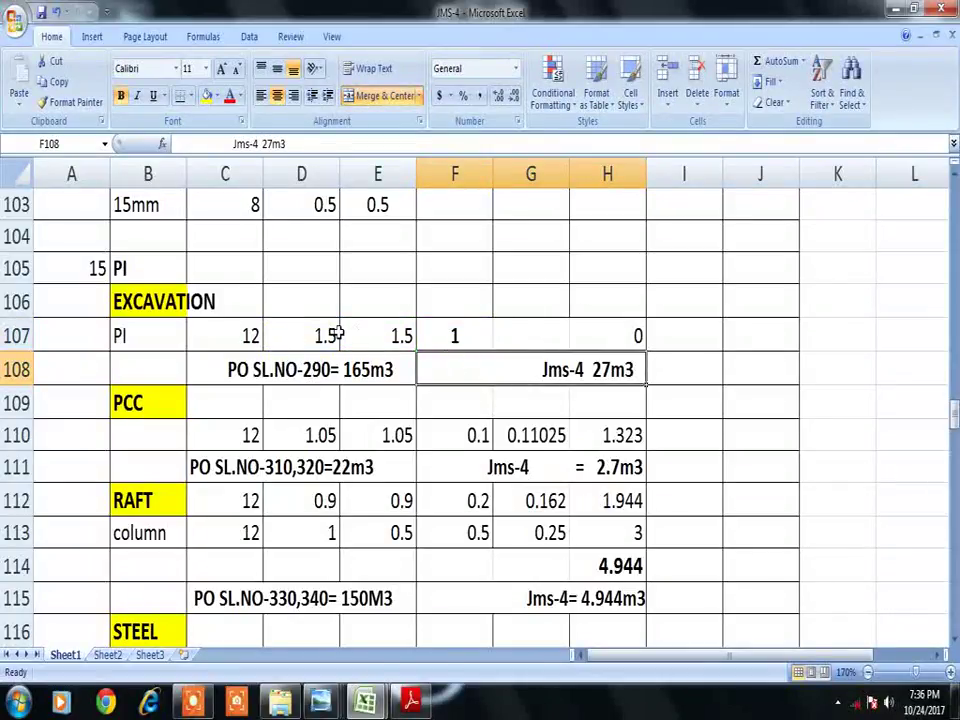
pyautogui.click(516, 332)
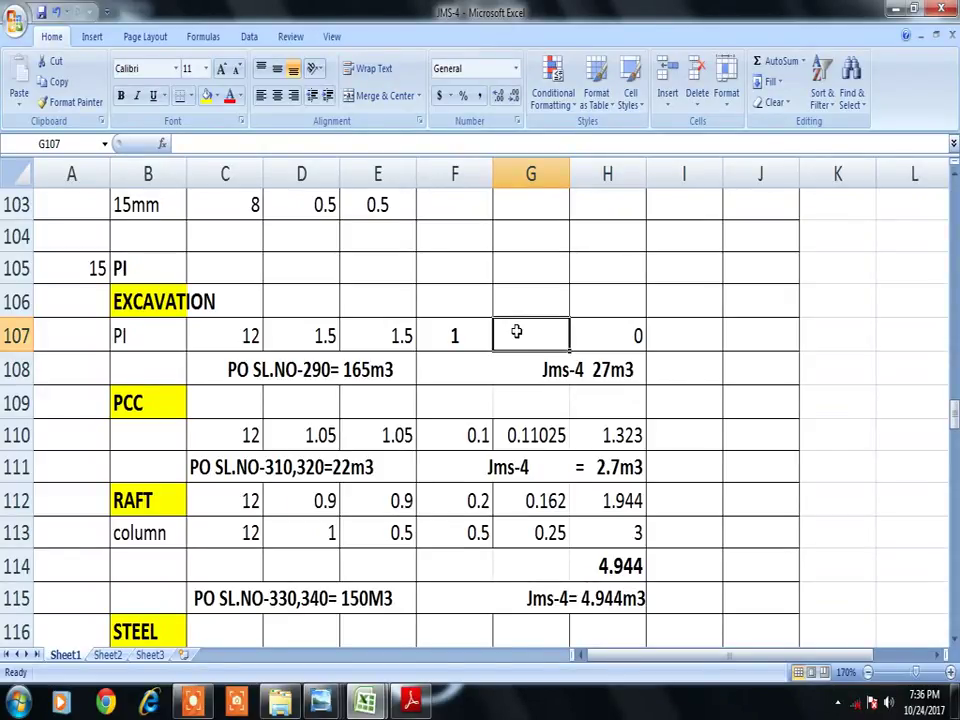
# - Enter =D107*E107*F107 in G107, giving 2.25, and confirm H107 returns to 27
pyautogui.write('=')
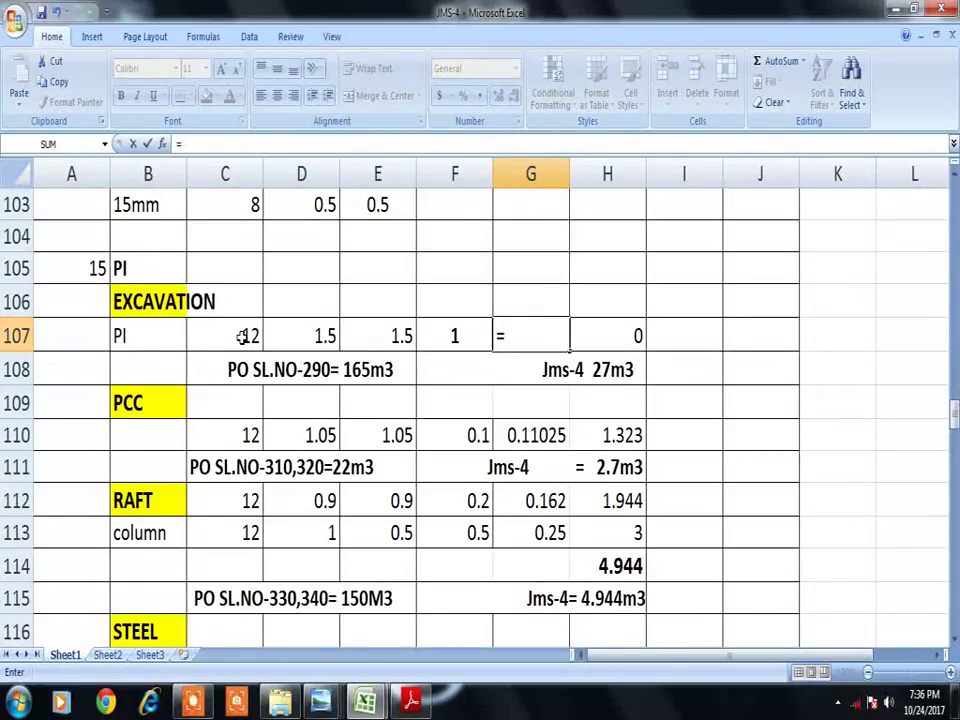
pyautogui.click(242, 337)
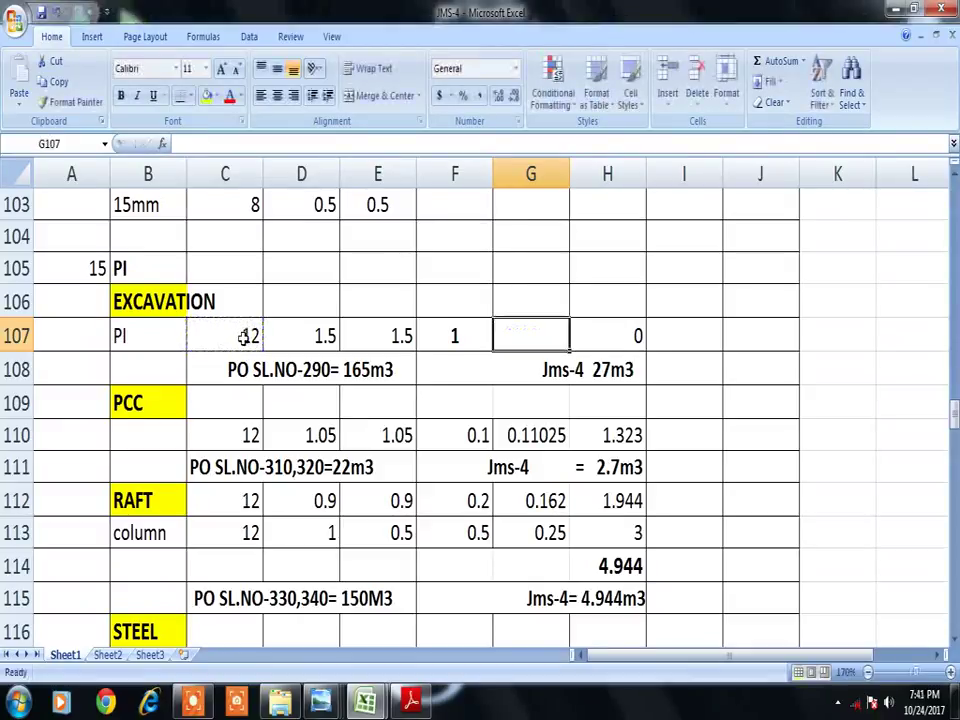
pyautogui.click(247, 336)
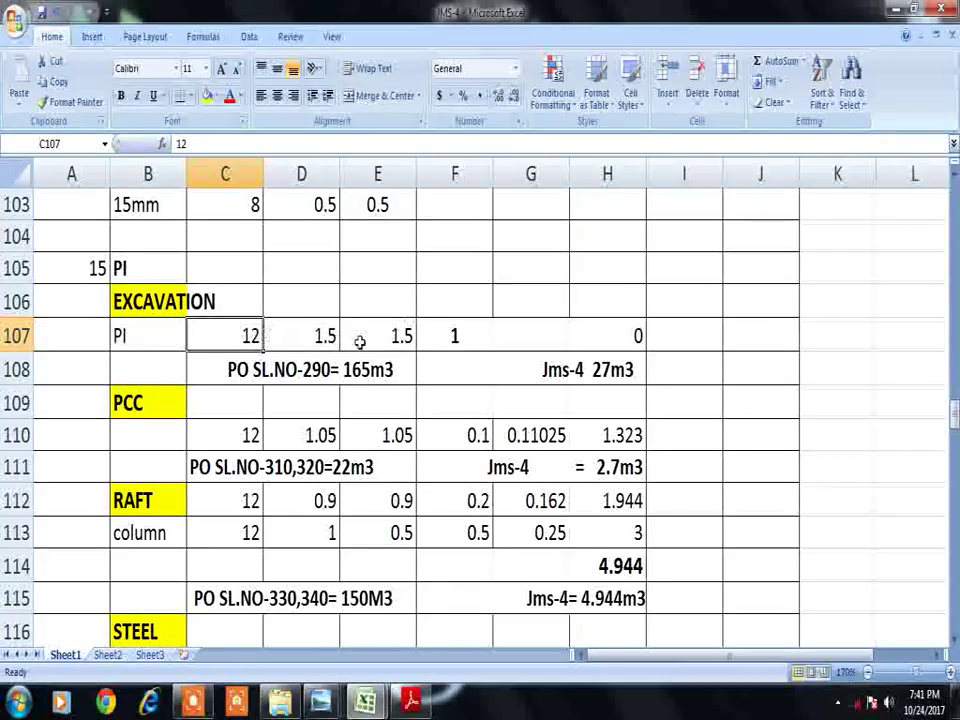
pyautogui.click(508, 337)
pyautogui.write('=')
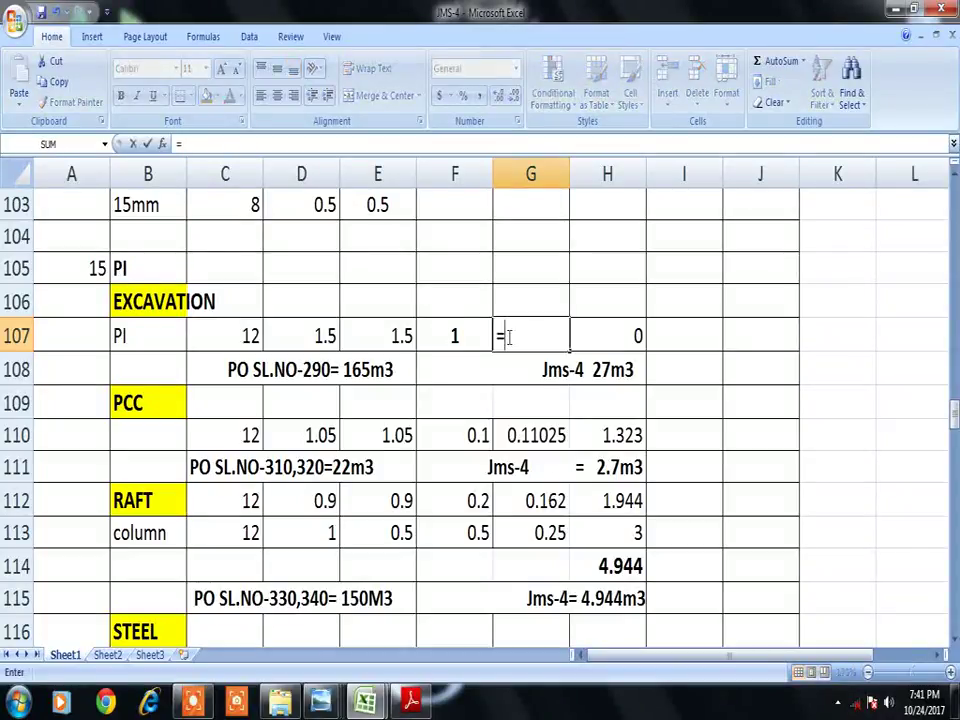
pyautogui.click(312, 335)
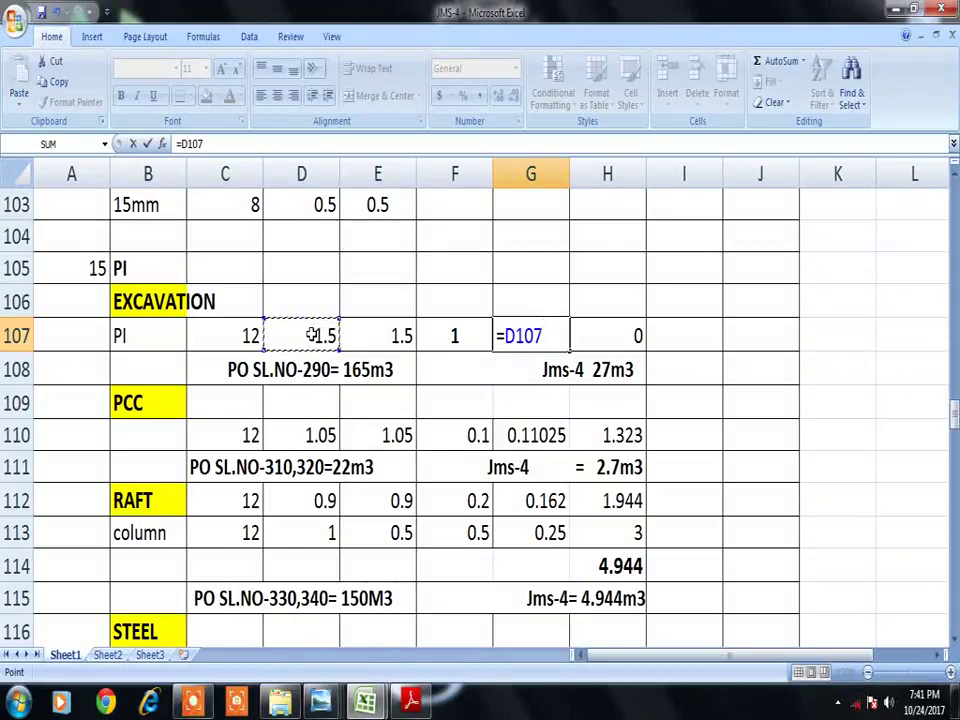
pyautogui.write('*')
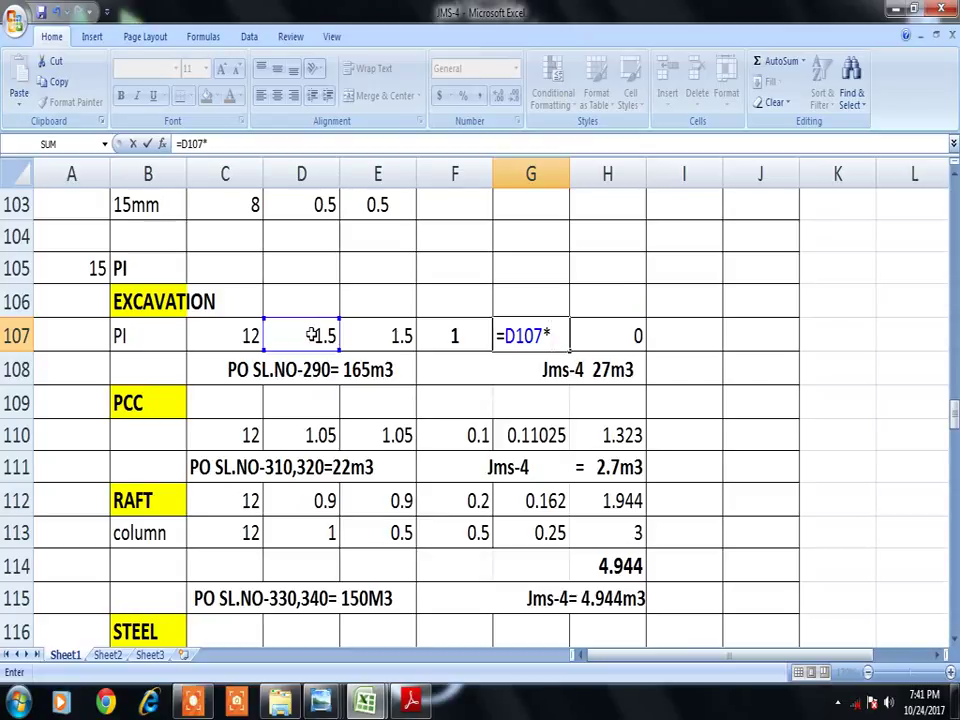
pyautogui.click(384, 333)
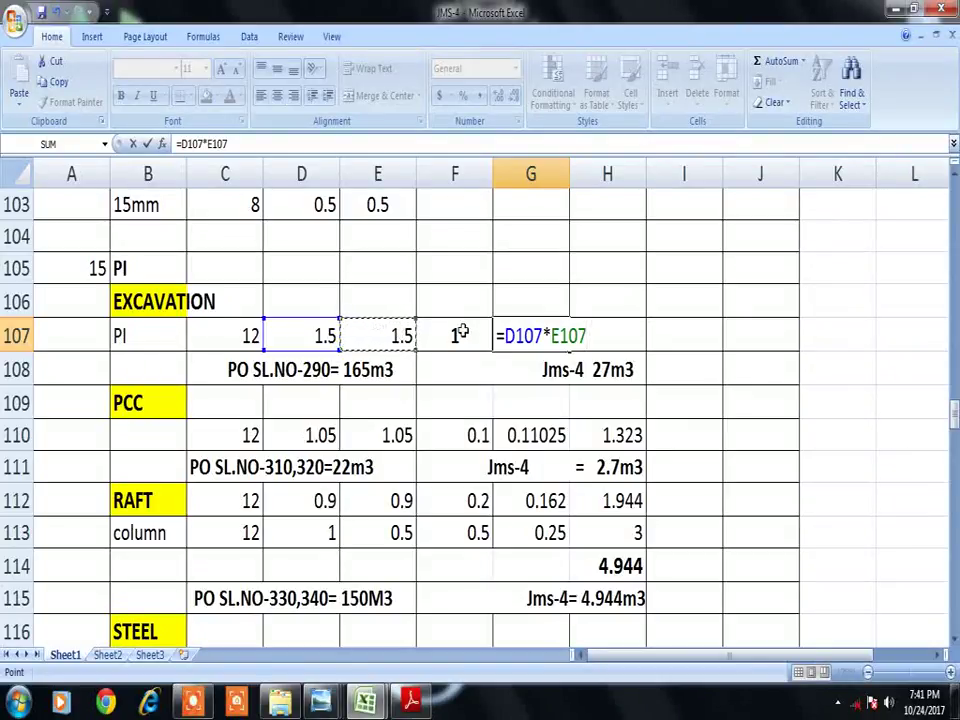
pyautogui.write('*')
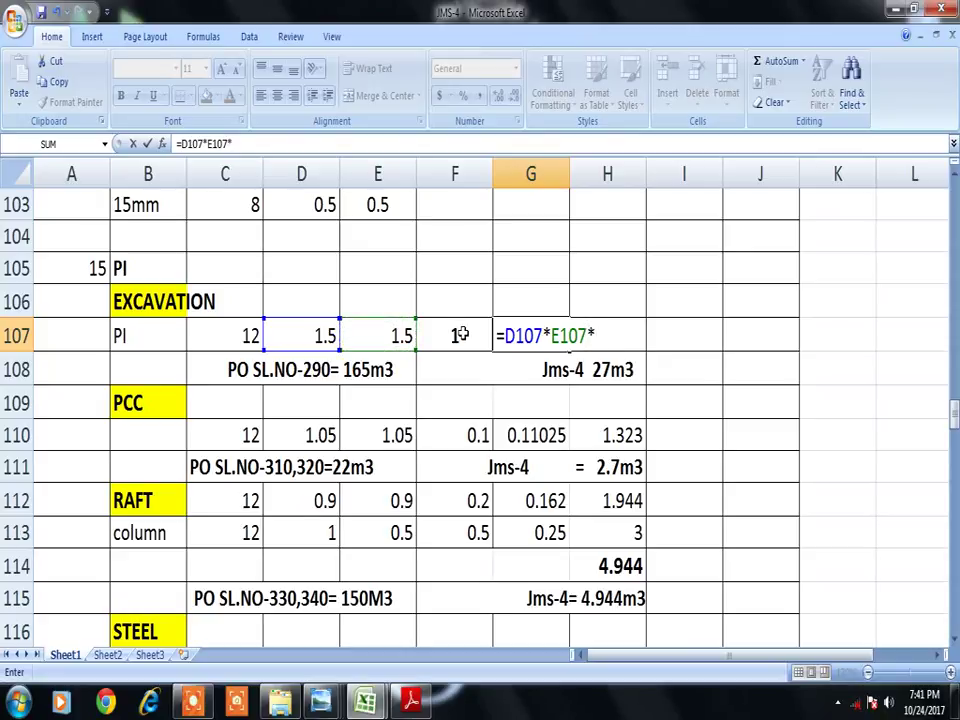
pyautogui.click(461, 333)
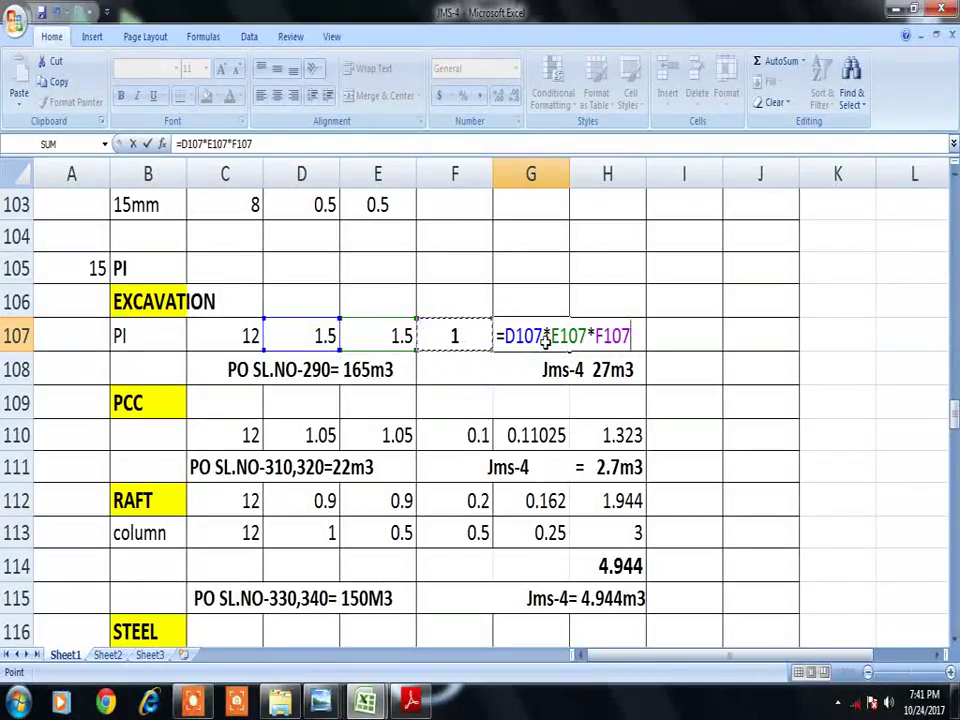
pyautogui.press('Return')
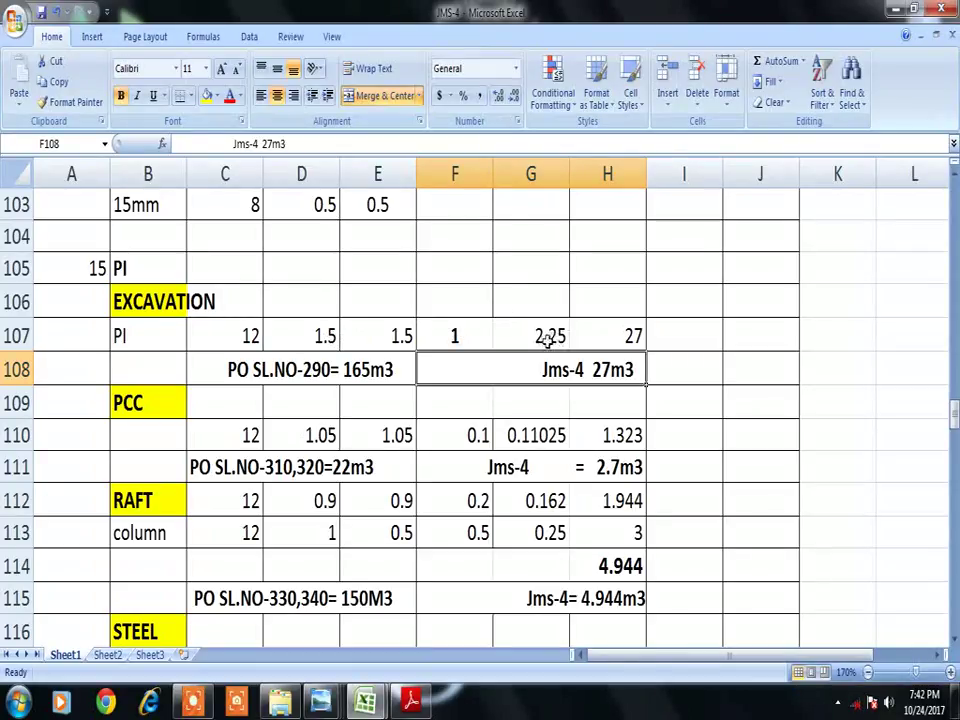
pyautogui.click(627, 340)
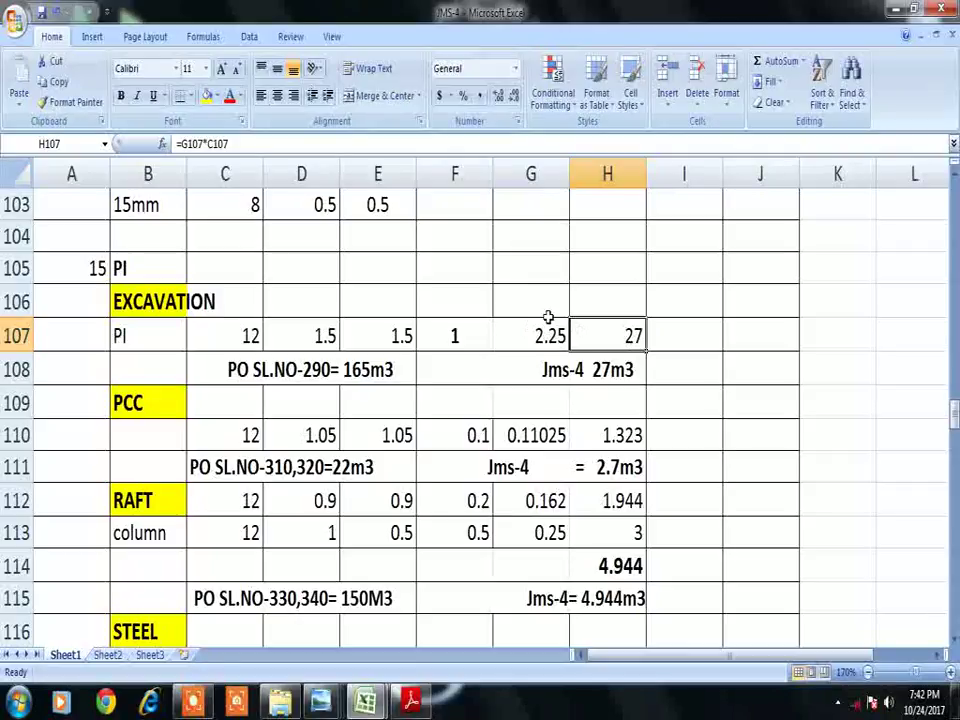
# - Bring up site photo IMG_0365 of the excavated pits, then return to JMS-4
pyautogui.moveTo(320, 706)
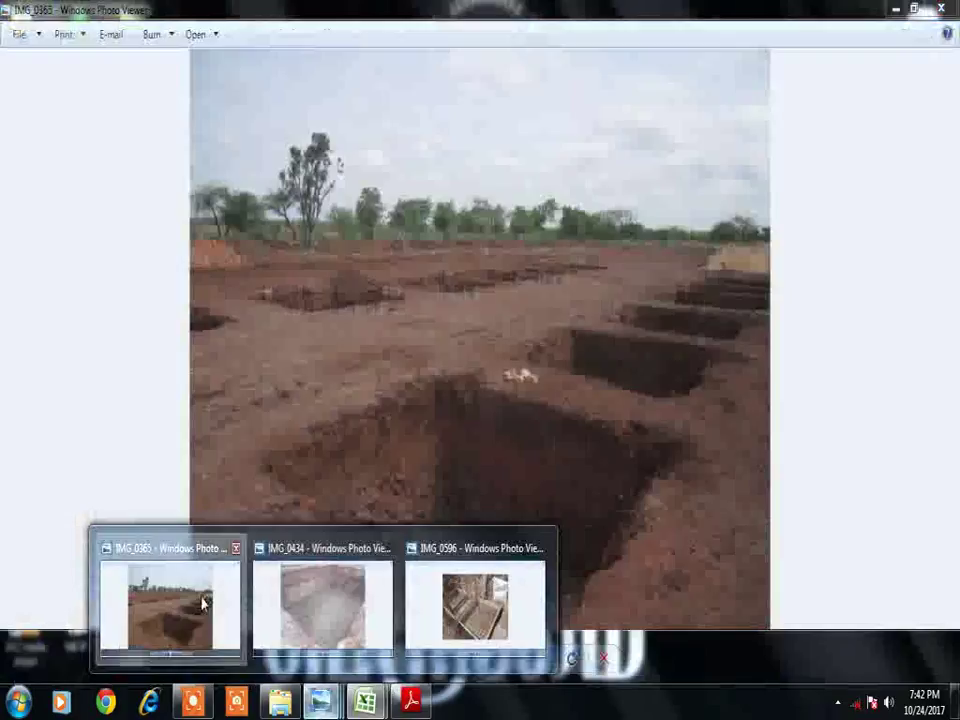
pyautogui.click(206, 600)
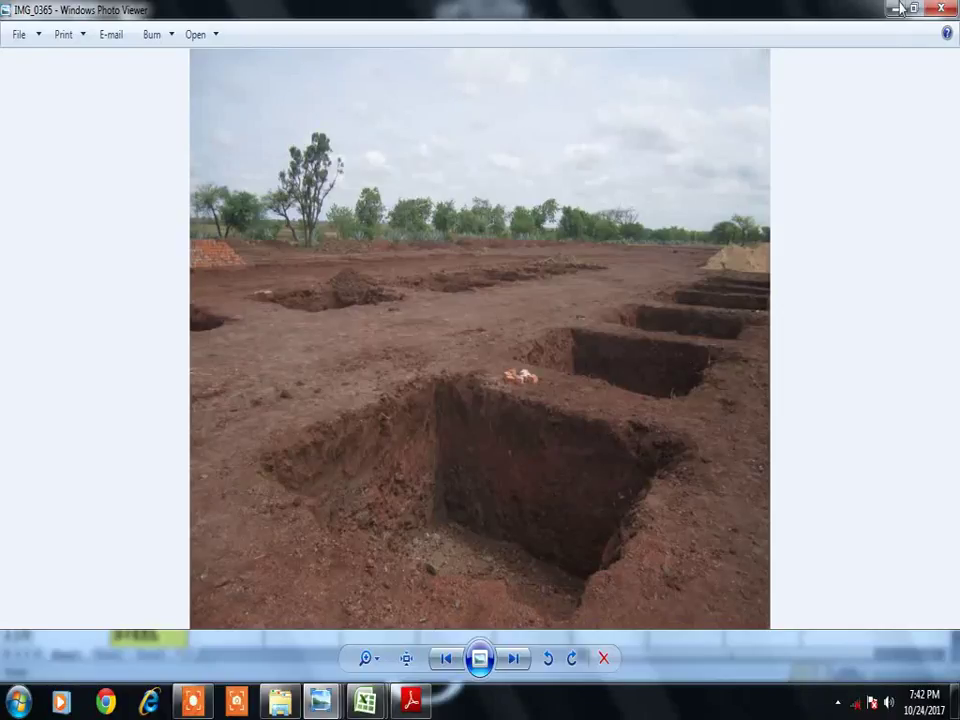
pyautogui.moveTo(365, 700)
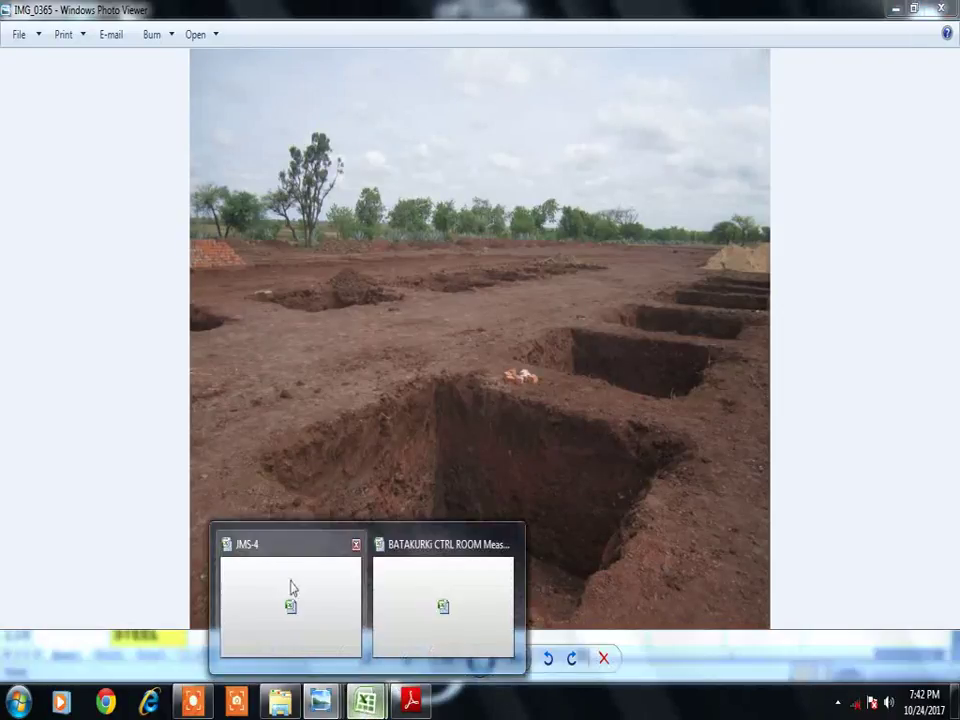
pyautogui.click(291, 585)
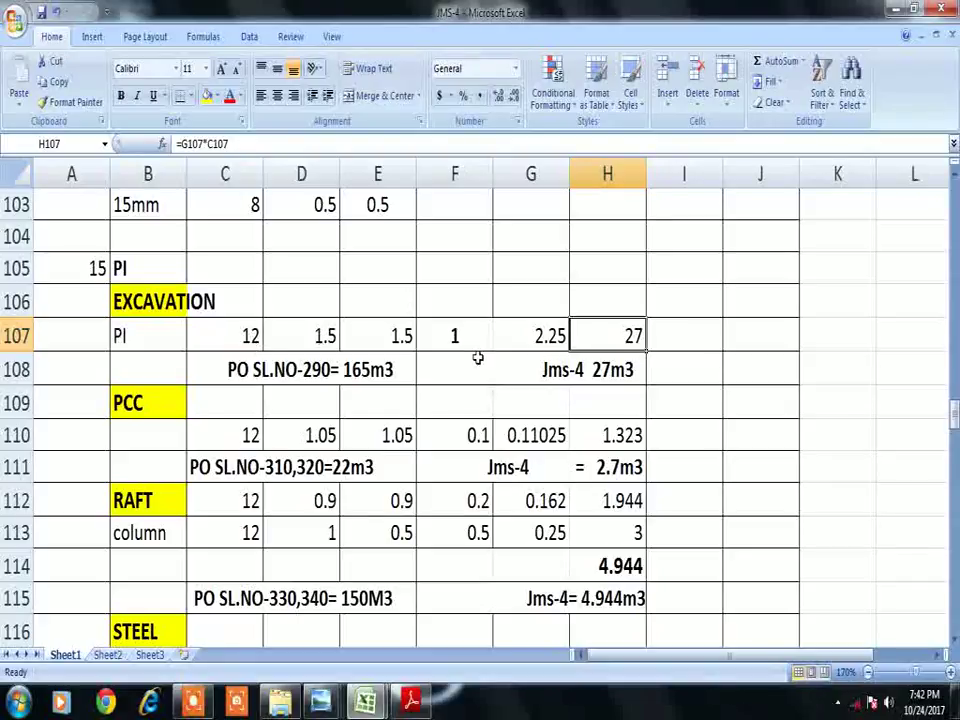
# - Retype the H107 quantity formula as =G107*C107, giving 27
pyautogui.doubleClick(615, 335)
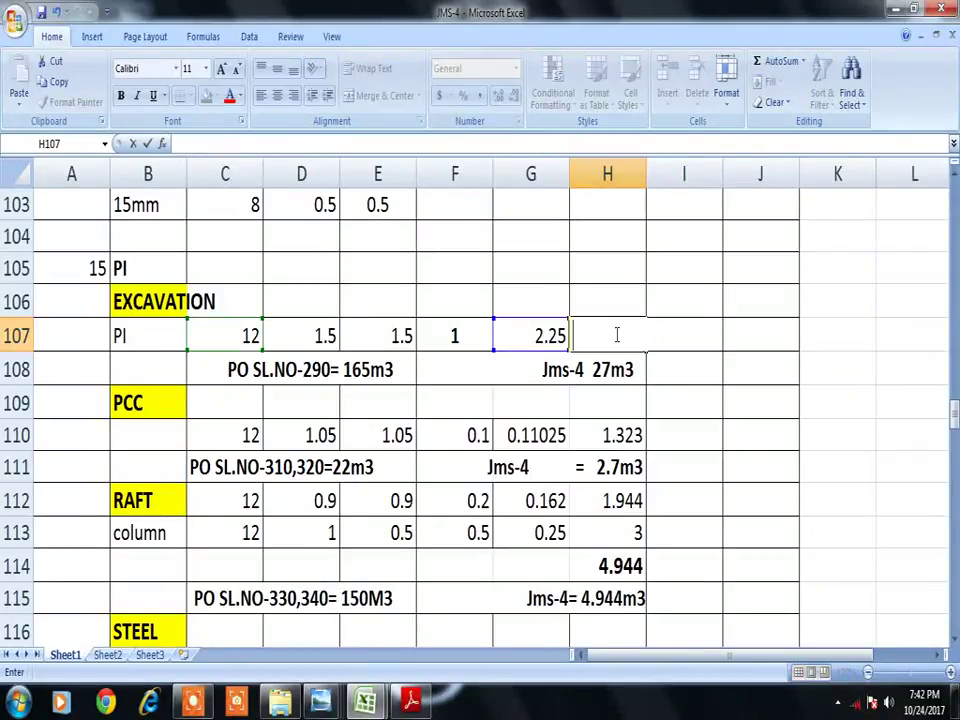
pyautogui.click(591, 391)
pyautogui.click(589, 338)
pyautogui.write('=')
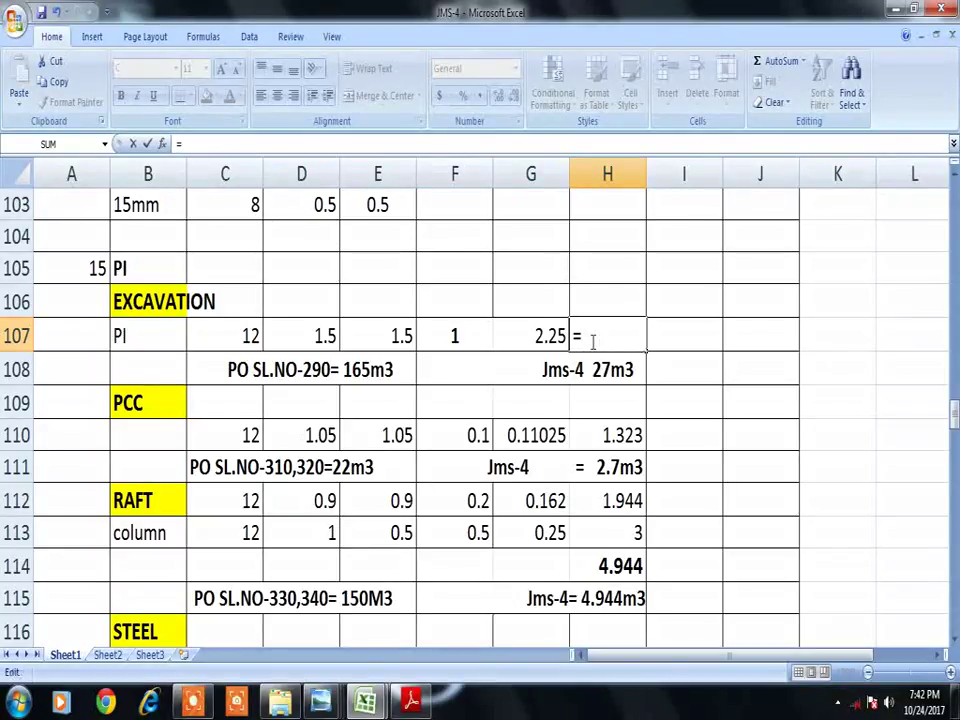
pyautogui.write('g10')
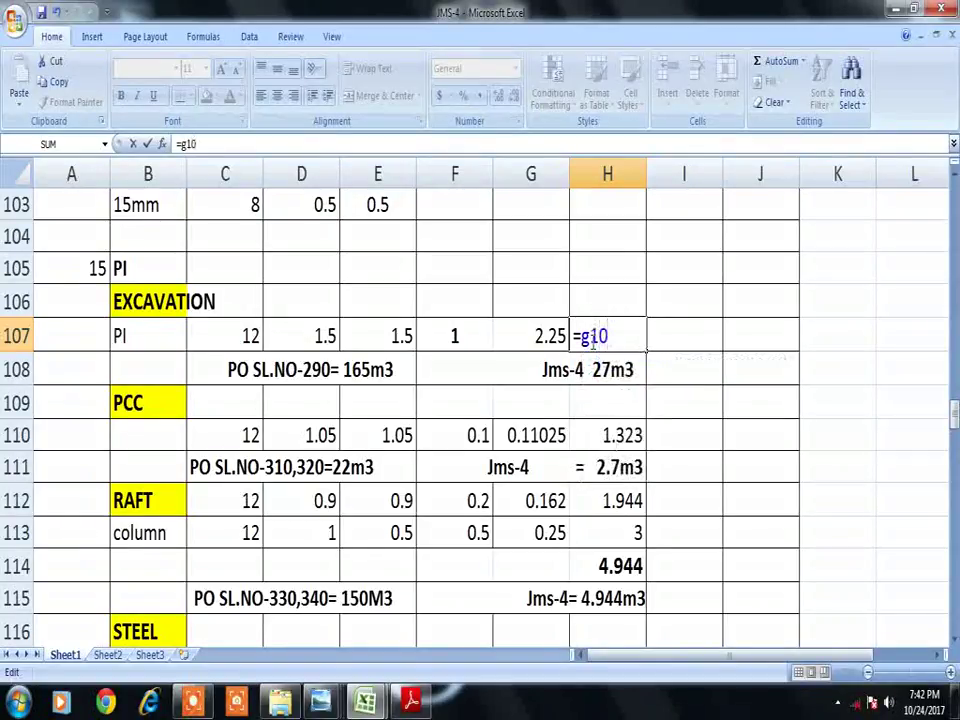
pyautogui.write('7*')
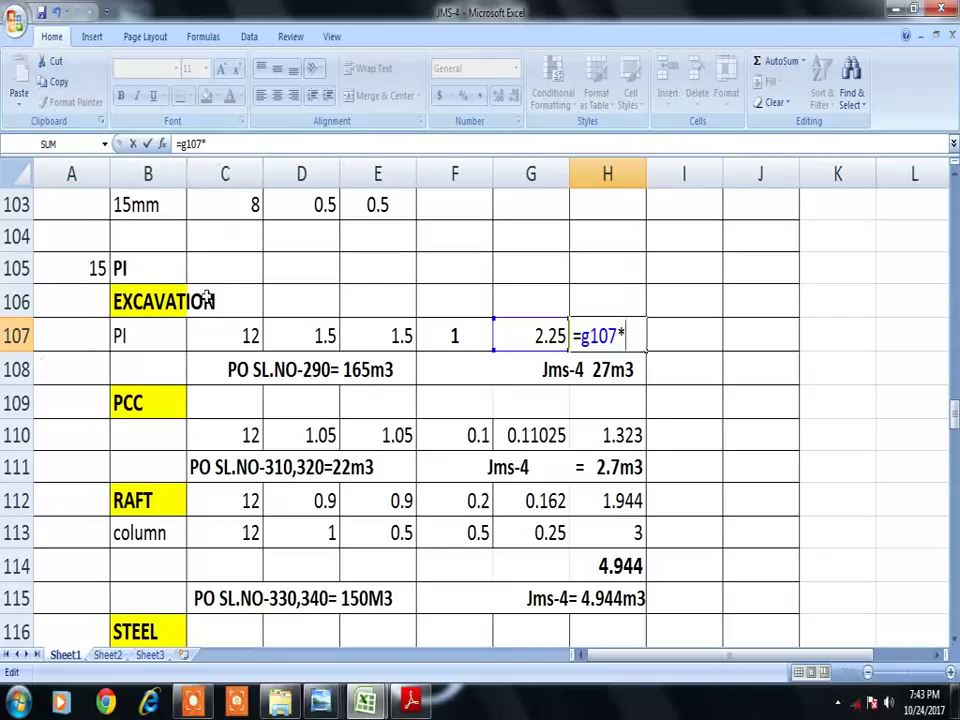
pyautogui.write('c')
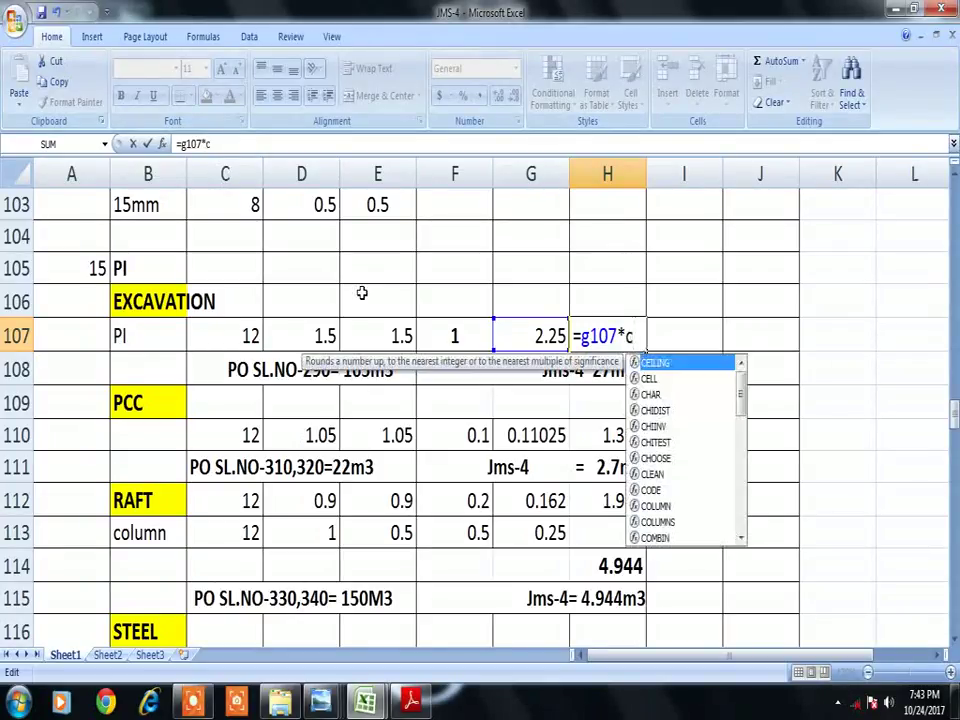
pyautogui.write('10')
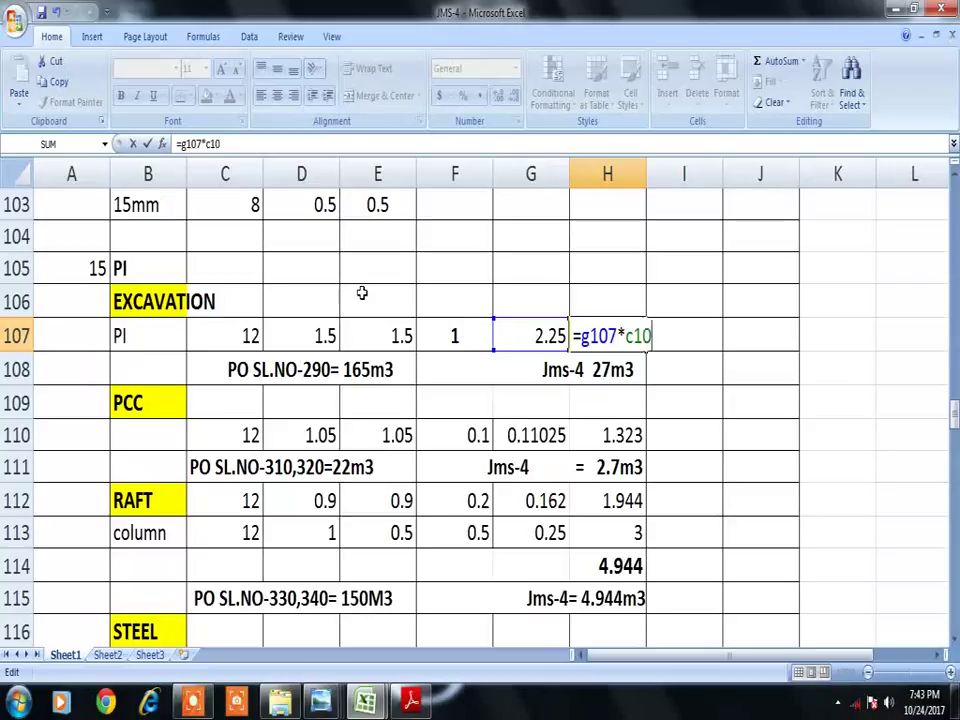
pyautogui.write('7')
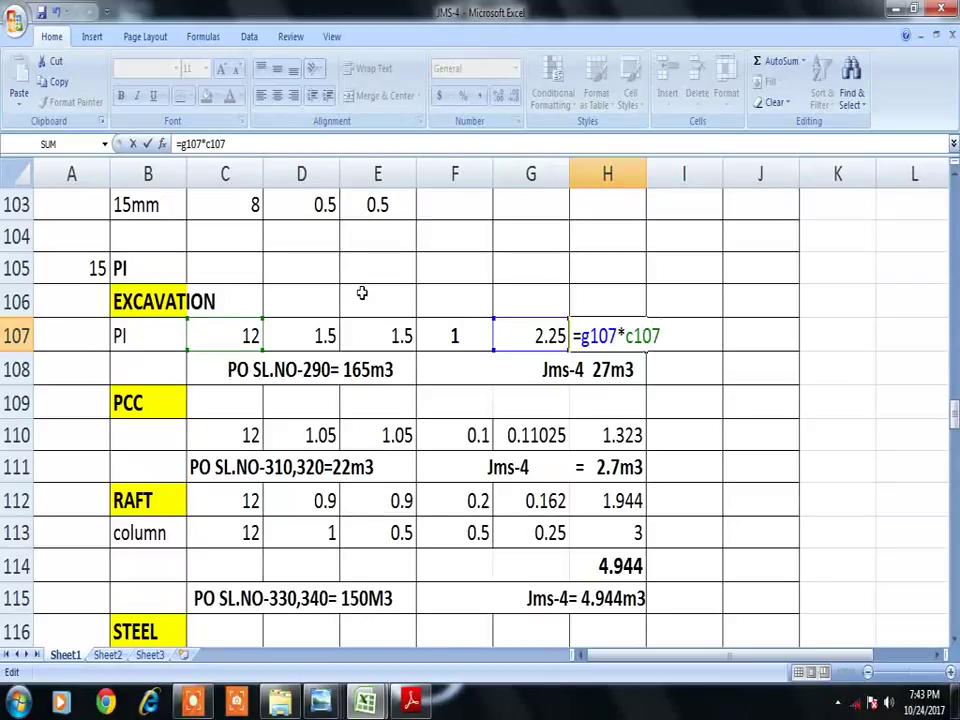
pyautogui.press('Return')
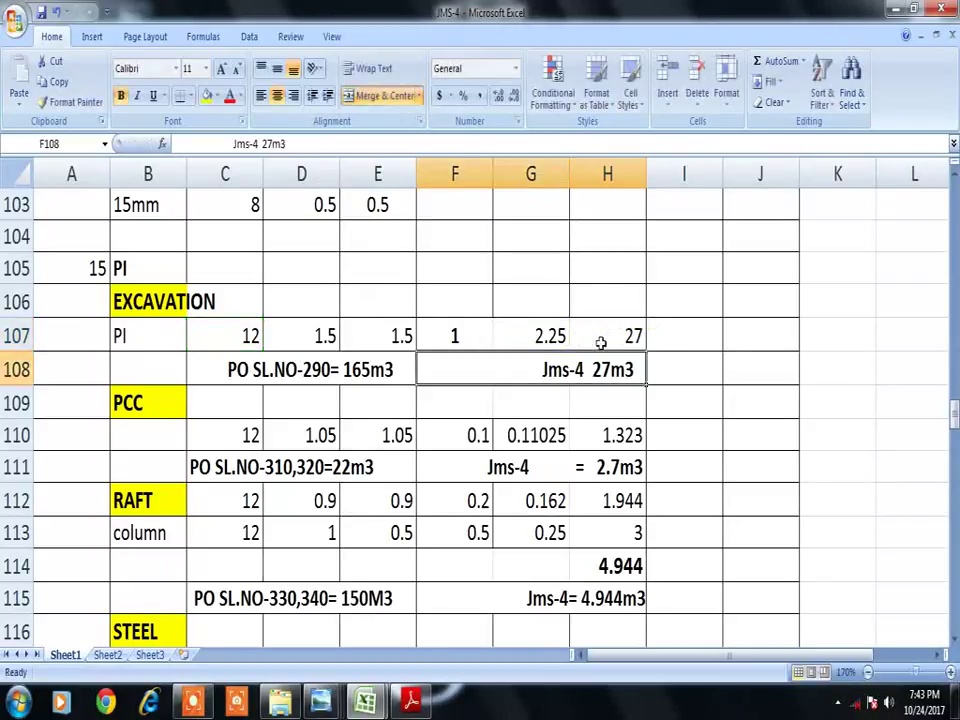
# - Check G107 and F107, review H107, then bring up pit photo IMG_0434
pyautogui.click(551, 333)
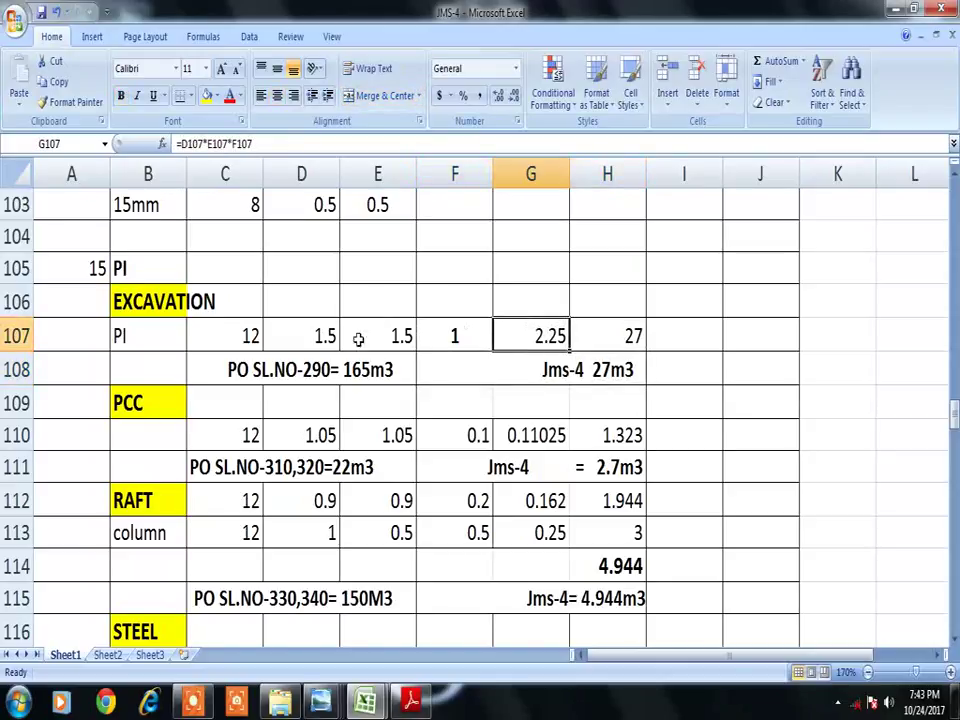
pyautogui.moveTo(399, 336); pyautogui.dragTo(429, 336)
pyautogui.click(429, 333)
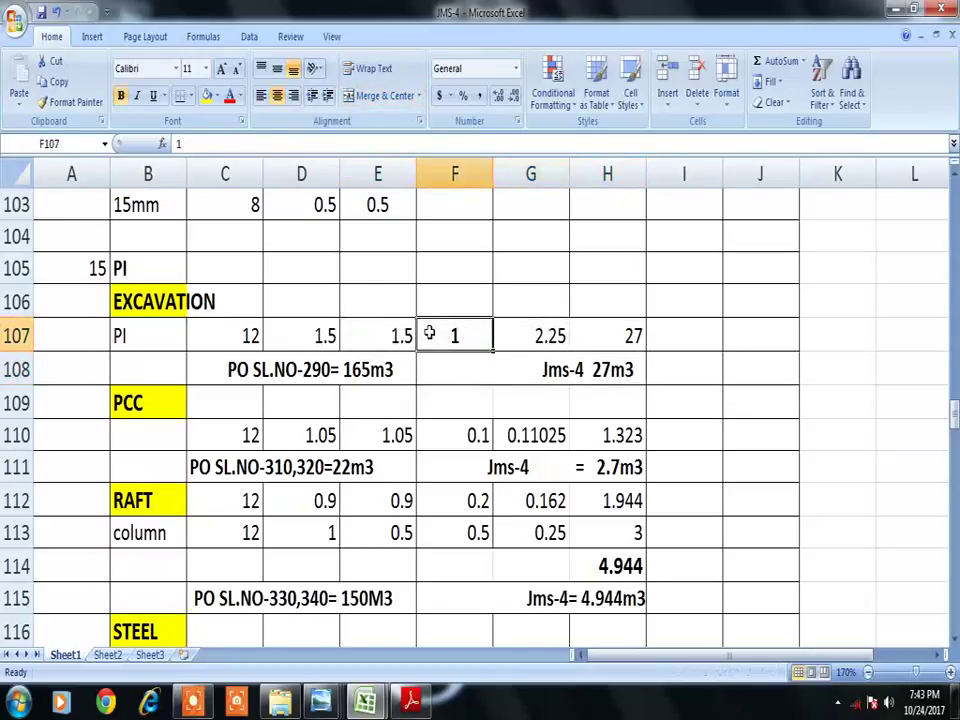
pyautogui.click(597, 344)
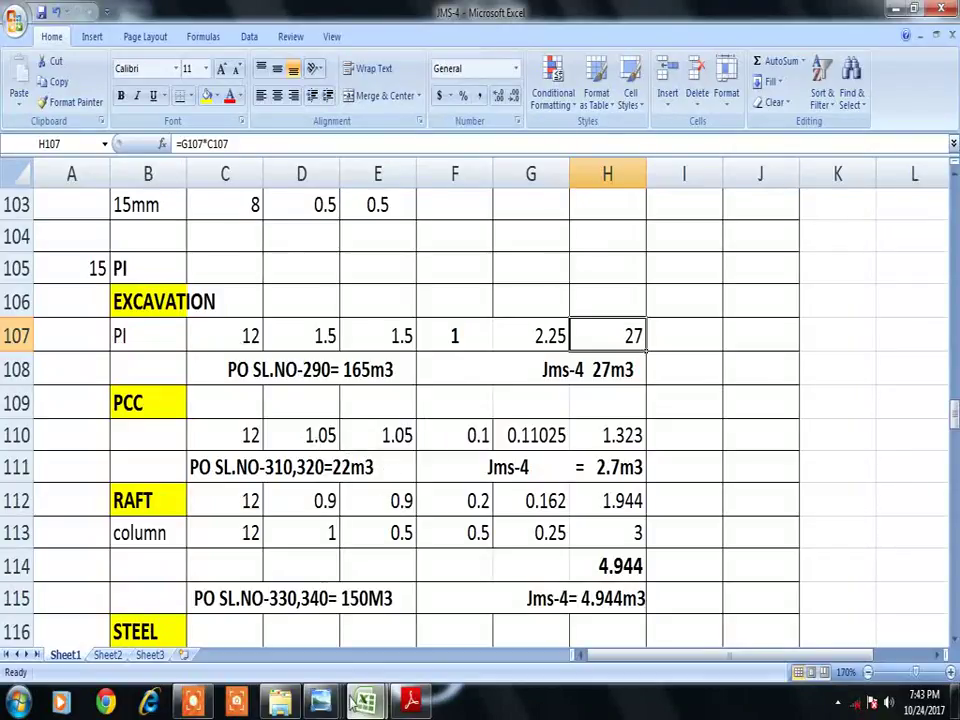
pyautogui.moveTo(318, 703)
pyautogui.click(317, 636)
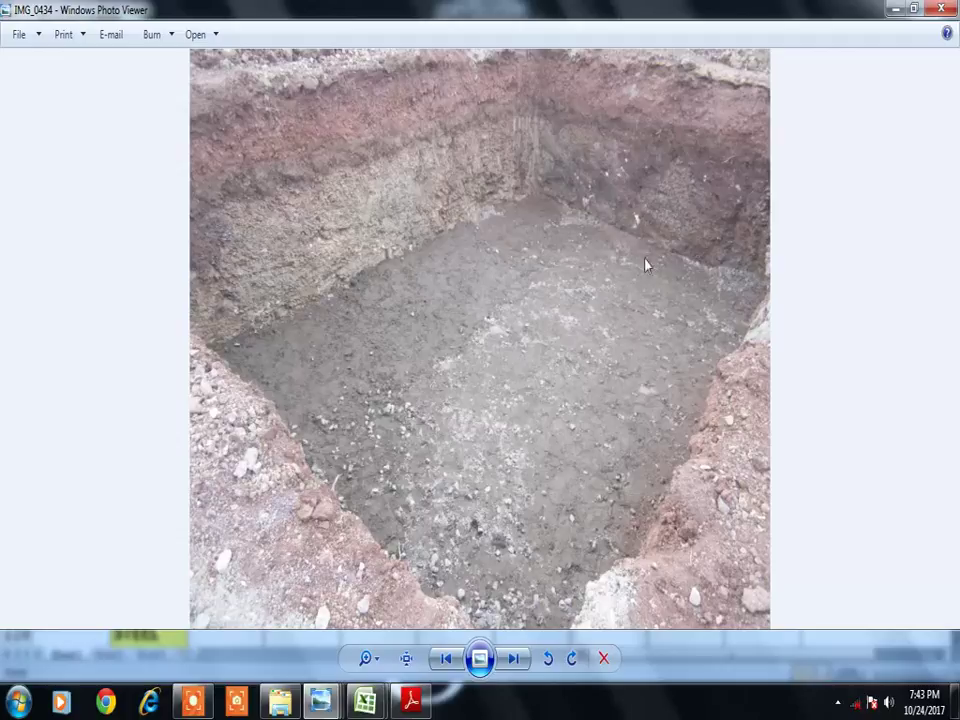
# - Briefly return to JMS-4, then bring up footing reinforcement photo IMG_0596
pyautogui.moveTo(365, 700)
pyautogui.click(331, 608)
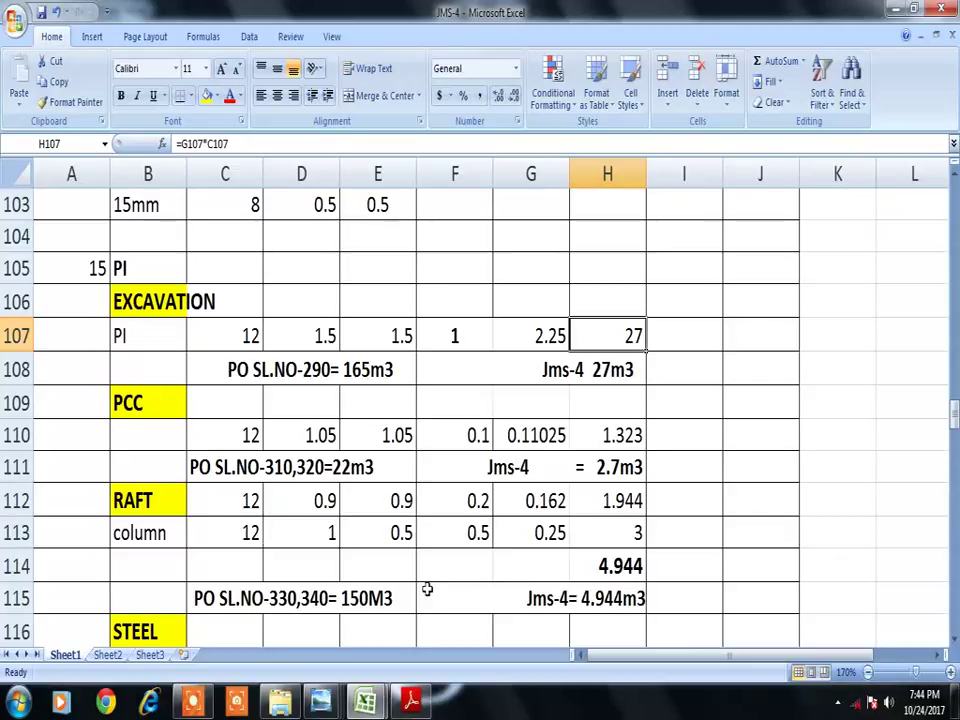
pyautogui.click(365, 703)
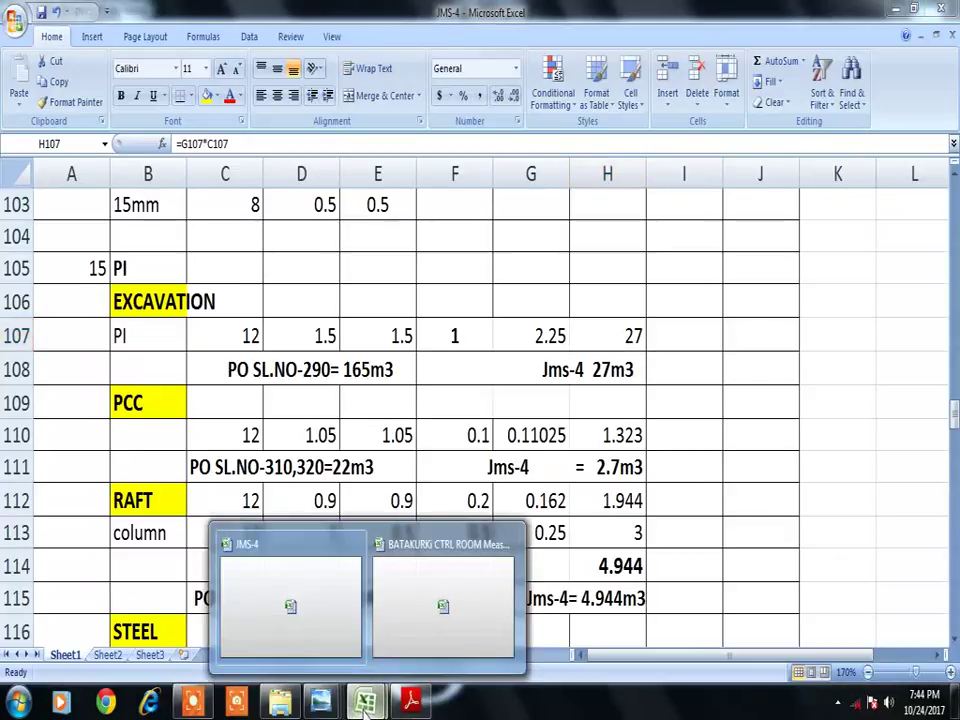
pyautogui.moveTo(320, 703)
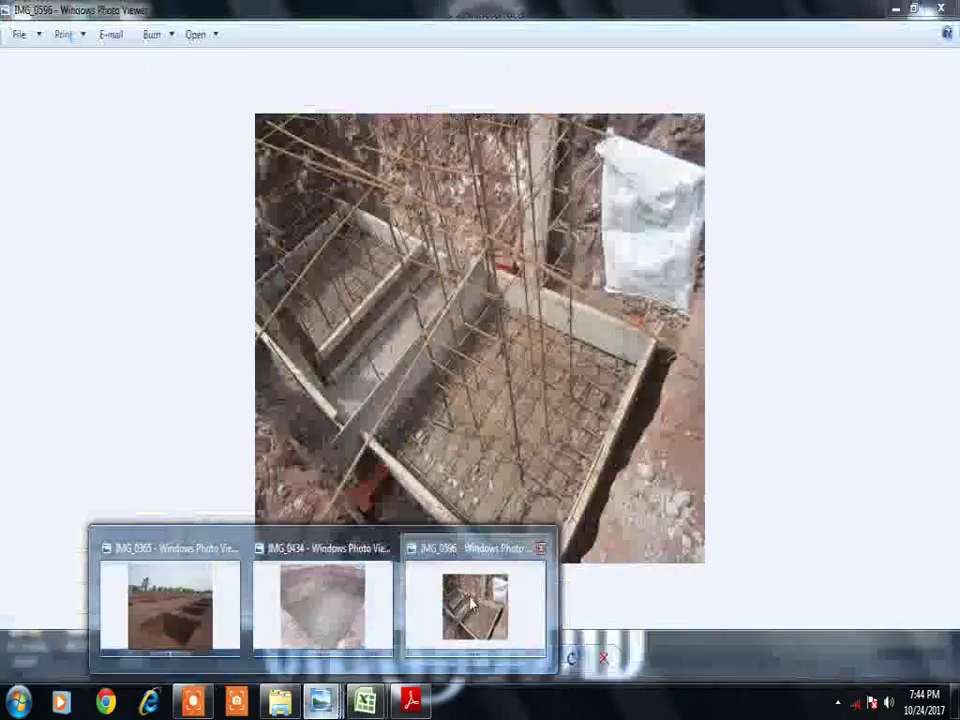
pyautogui.click(473, 600)
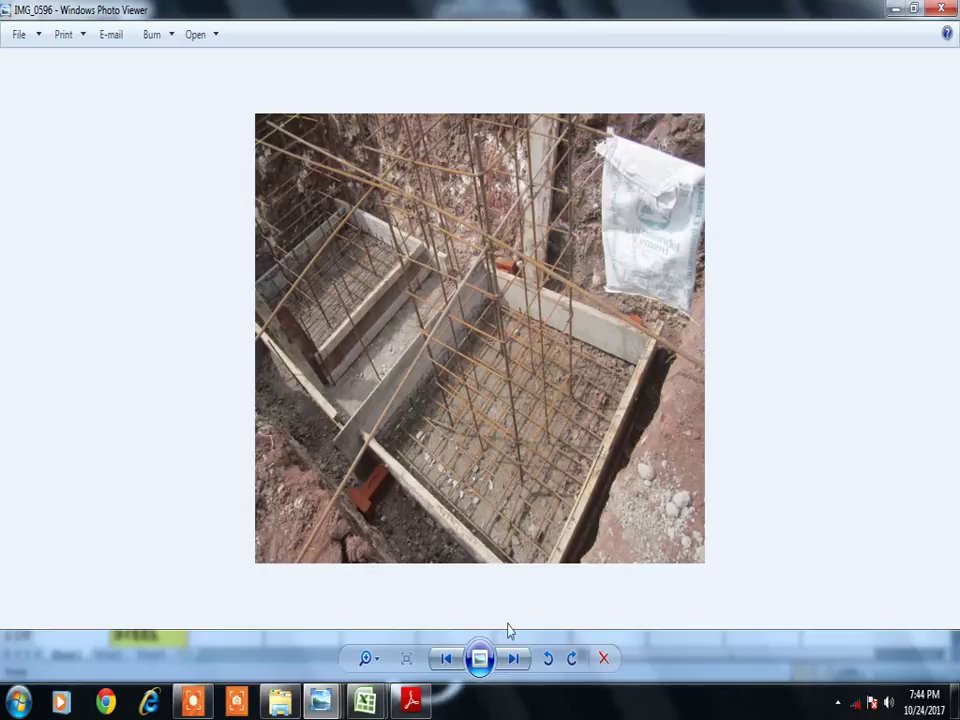
# - Check the RAFT formula in G112 on JMS-4, then switch to the BATAKURKI CTRL ROOM Measurement workbook
pyautogui.moveTo(366, 700)
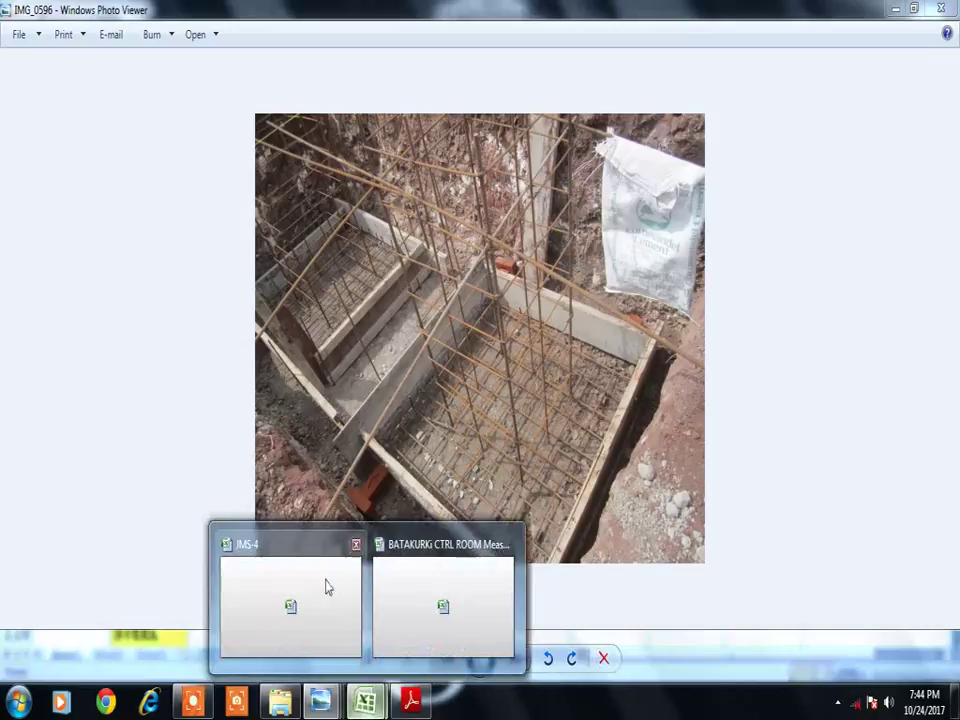
pyautogui.click(326, 590)
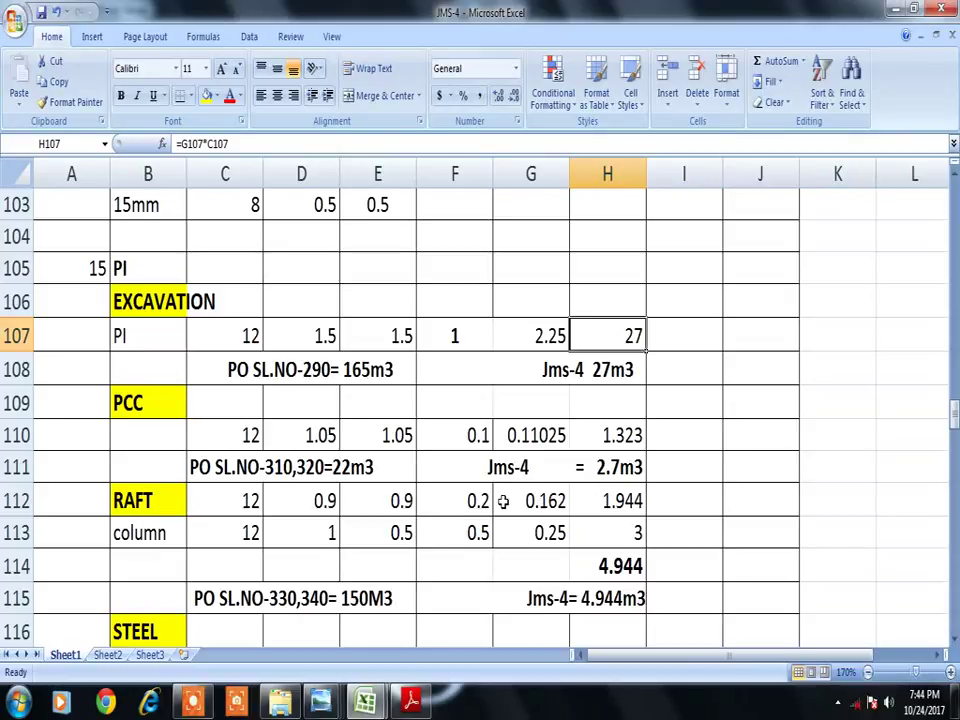
pyautogui.click(547, 507)
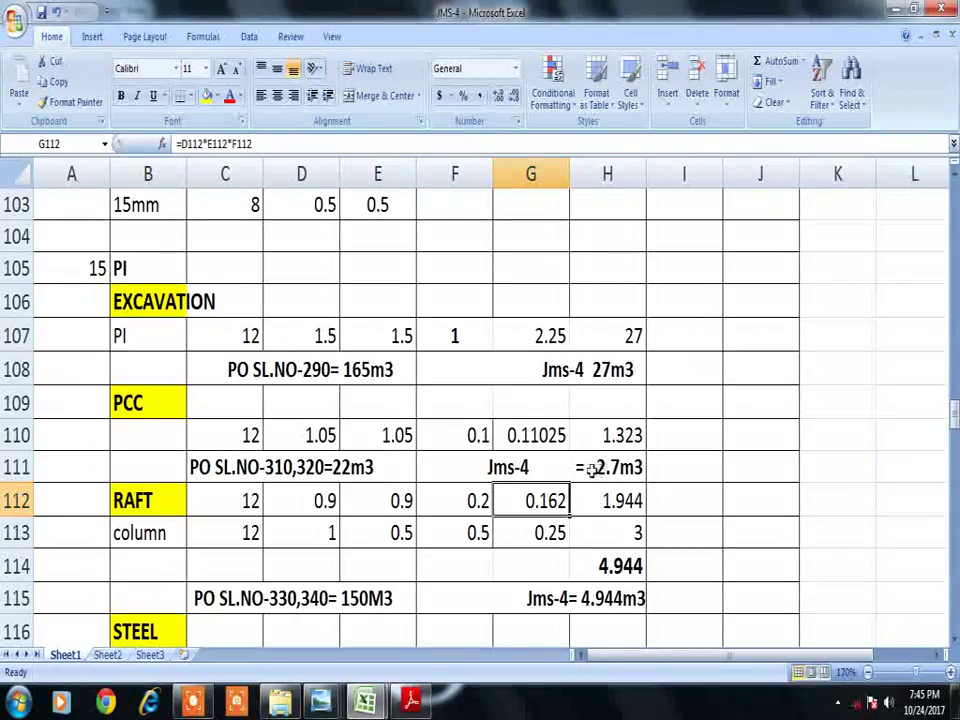
pyautogui.moveTo(365, 703)
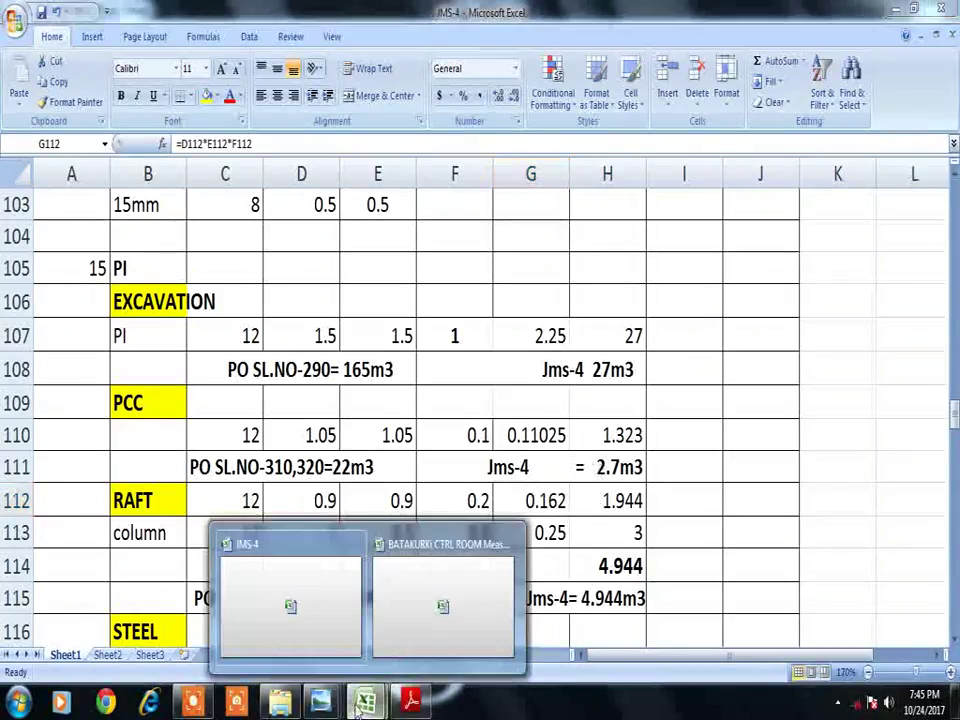
pyautogui.click(392, 612)
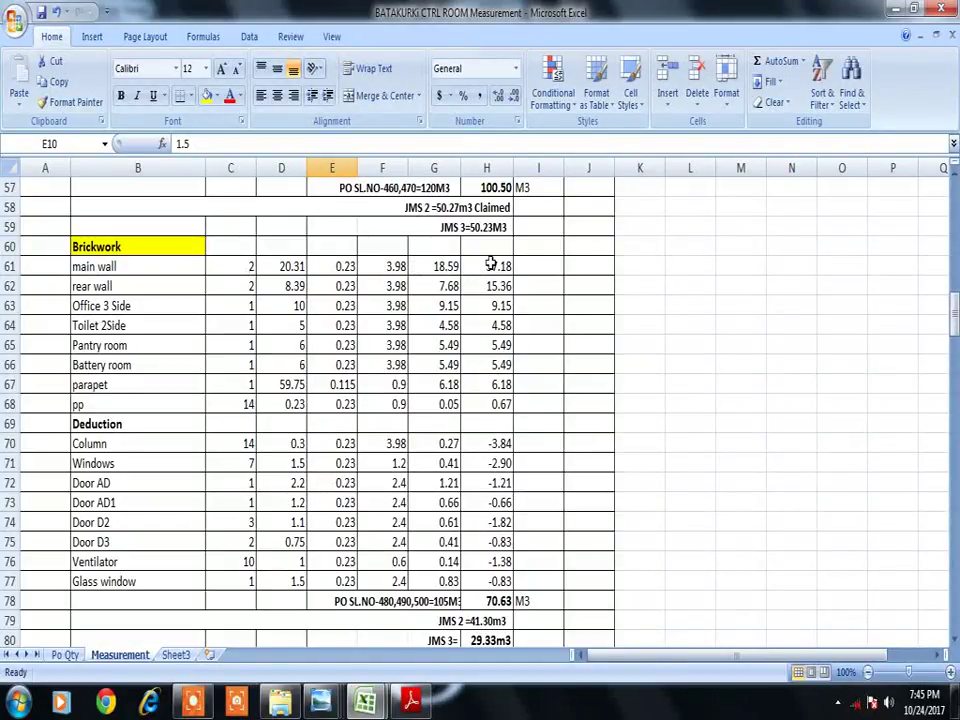
# - Show the BATKURKI control room diagram PDF with the 20004 × 8160 ground floor plan
pyautogui.click(407, 703)
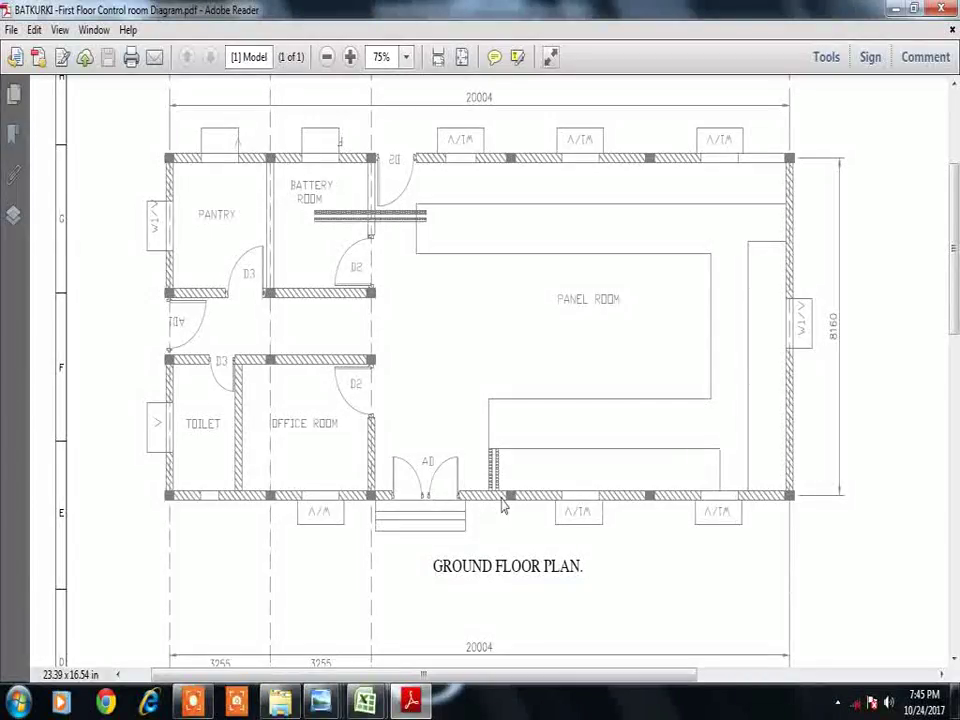
pyautogui.moveTo(365, 702)
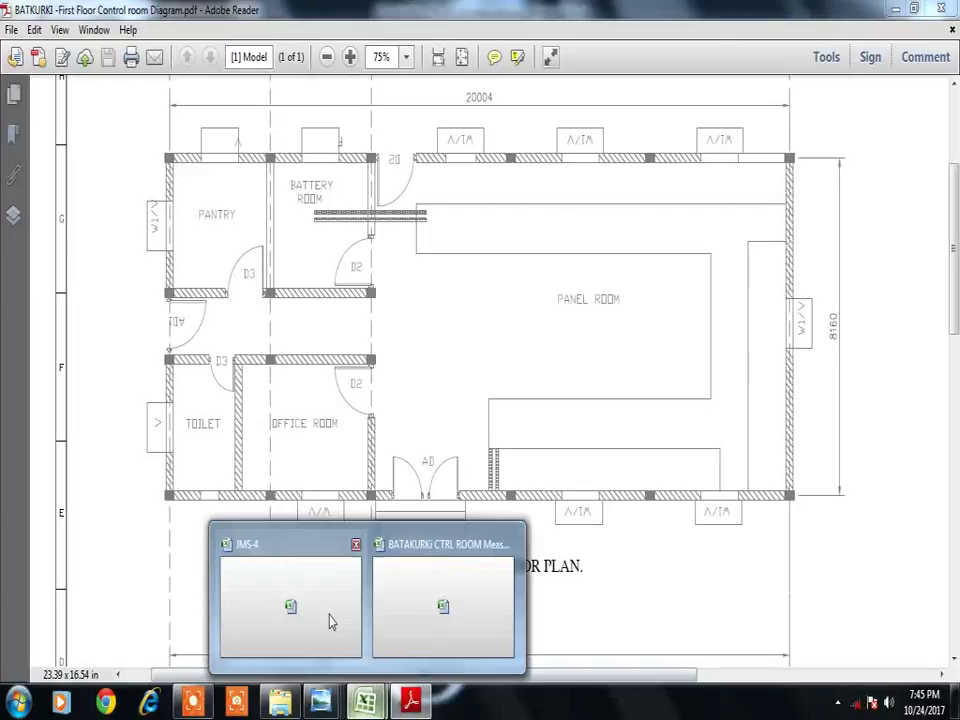
# - Back in the BATAKURKI workbook, clear the brickwork quantities in H62:H68
pyautogui.click(414, 602)
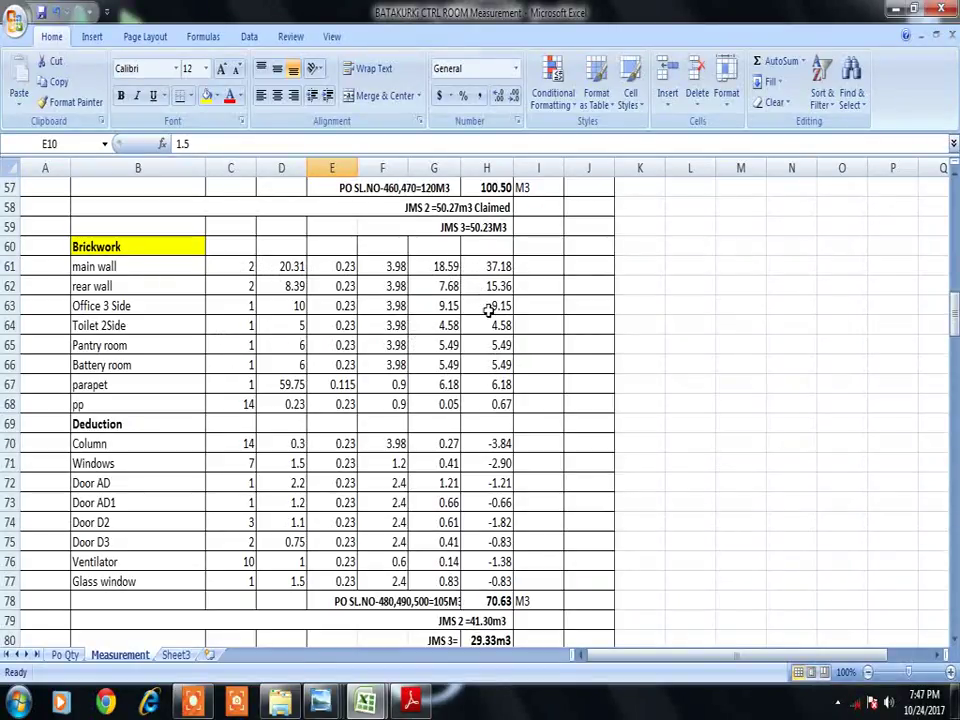
pyautogui.moveTo(487, 286); pyautogui.dragTo(486, 407)
pyautogui.write('=')
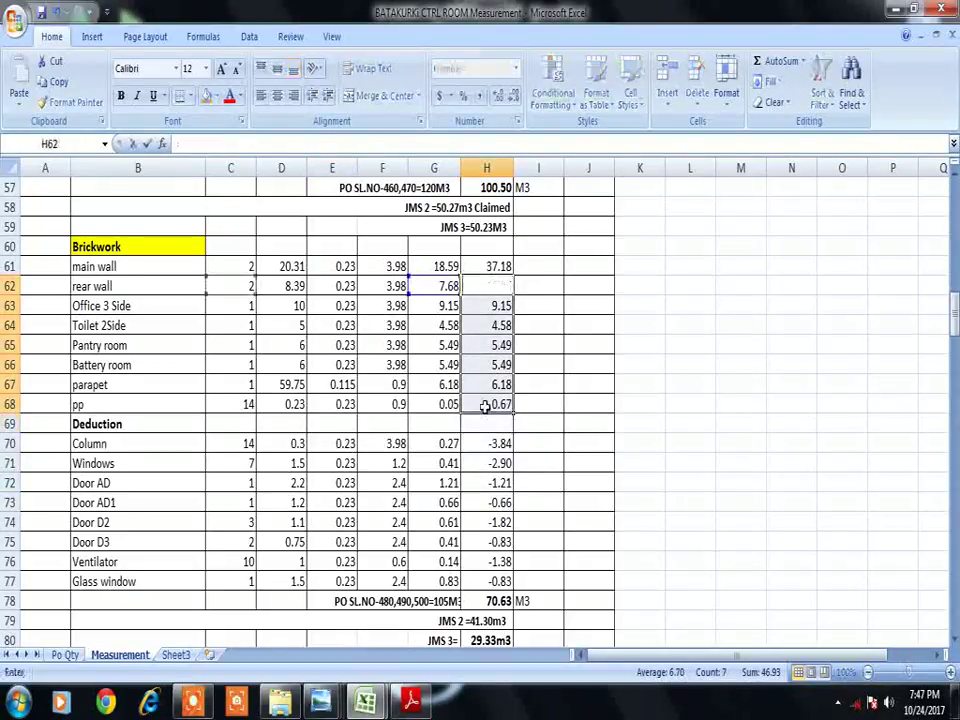
pyautogui.click(517, 308)
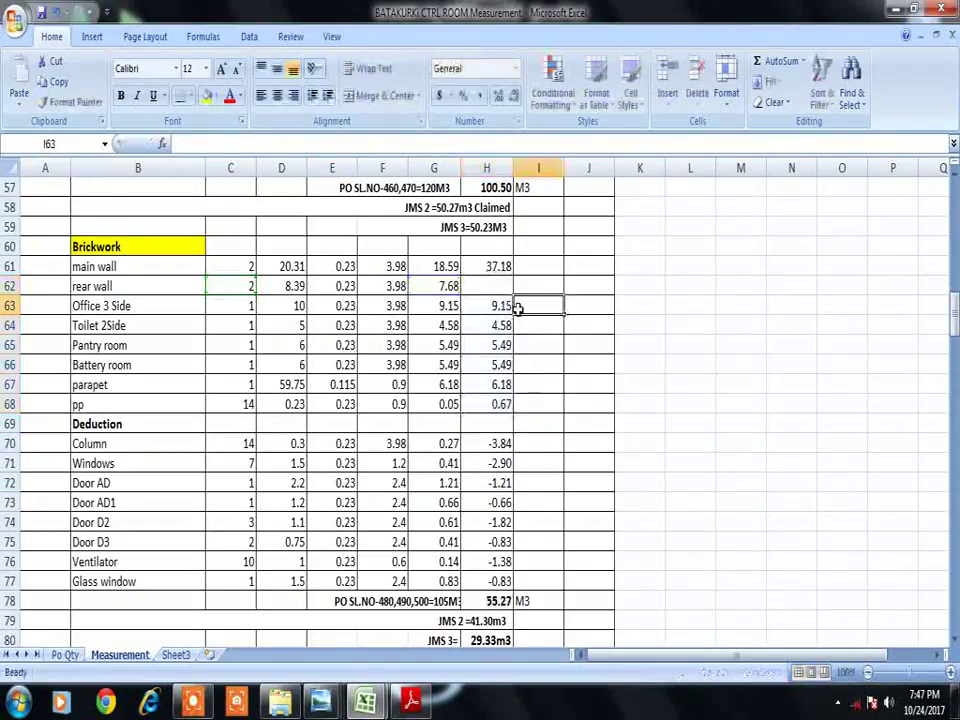
pyautogui.moveTo(488, 307); pyautogui.dragTo(491, 405)
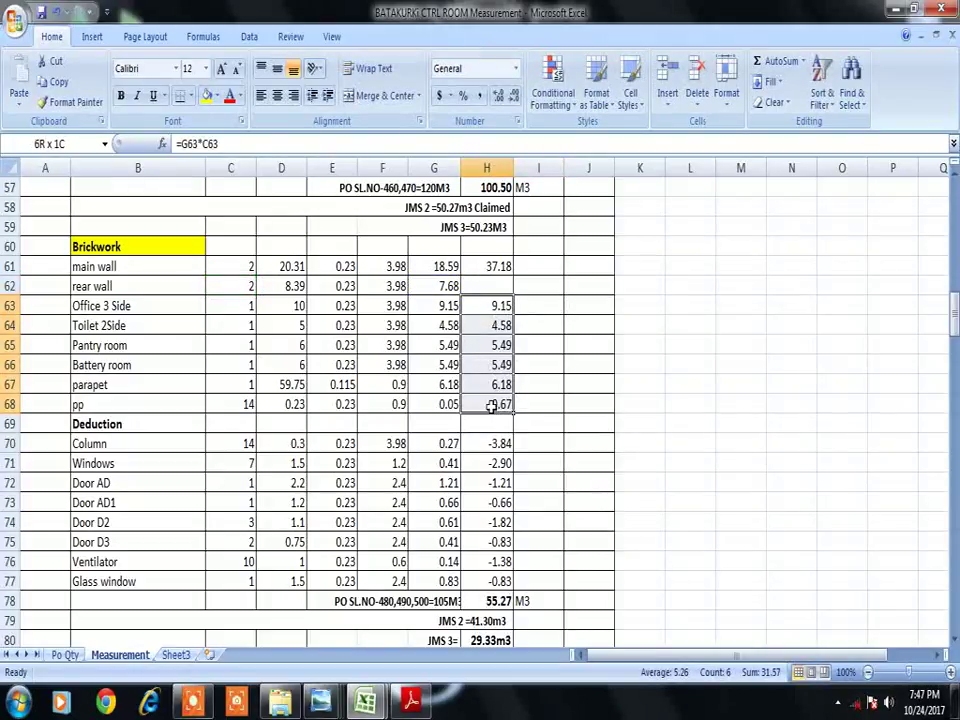
pyautogui.press('Delete')
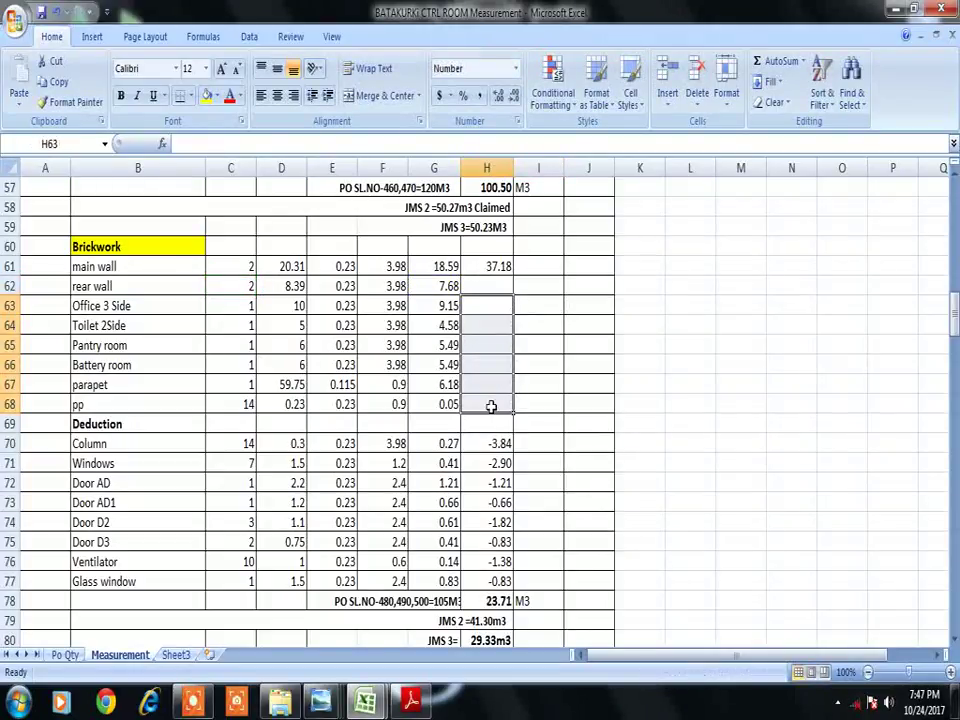
pyautogui.click(539, 287)
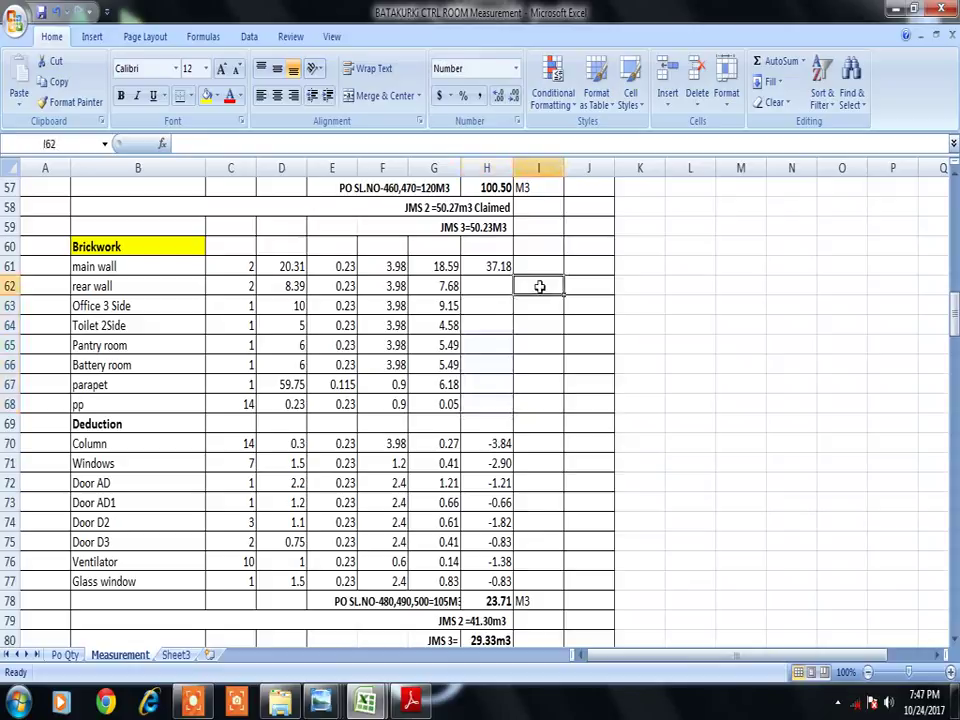
# - Fill H61's =G61*C61 formula down through H68, zoomed in for accuracy
pyautogui.click(483, 286)
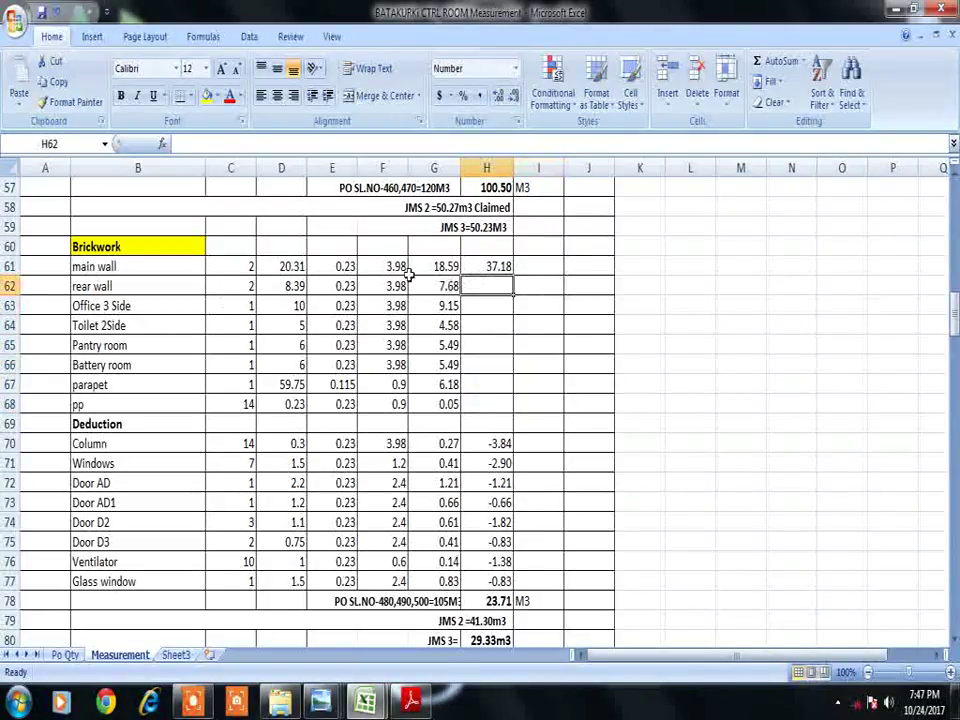
pyautogui.click(493, 267)
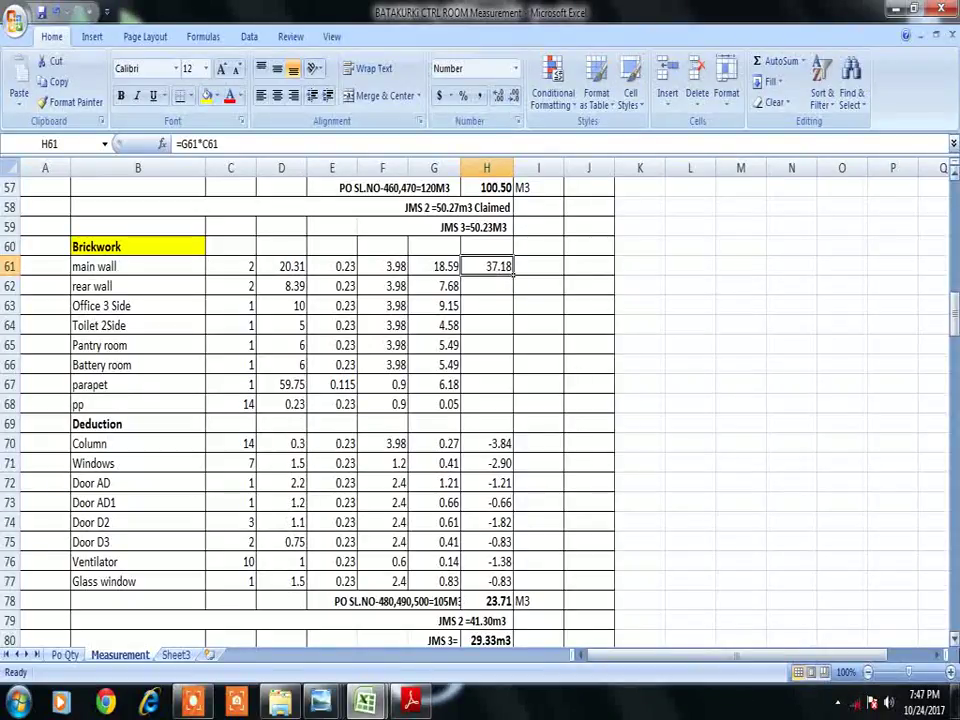
pyautogui.click(949, 672)
pyautogui.click(949, 672)
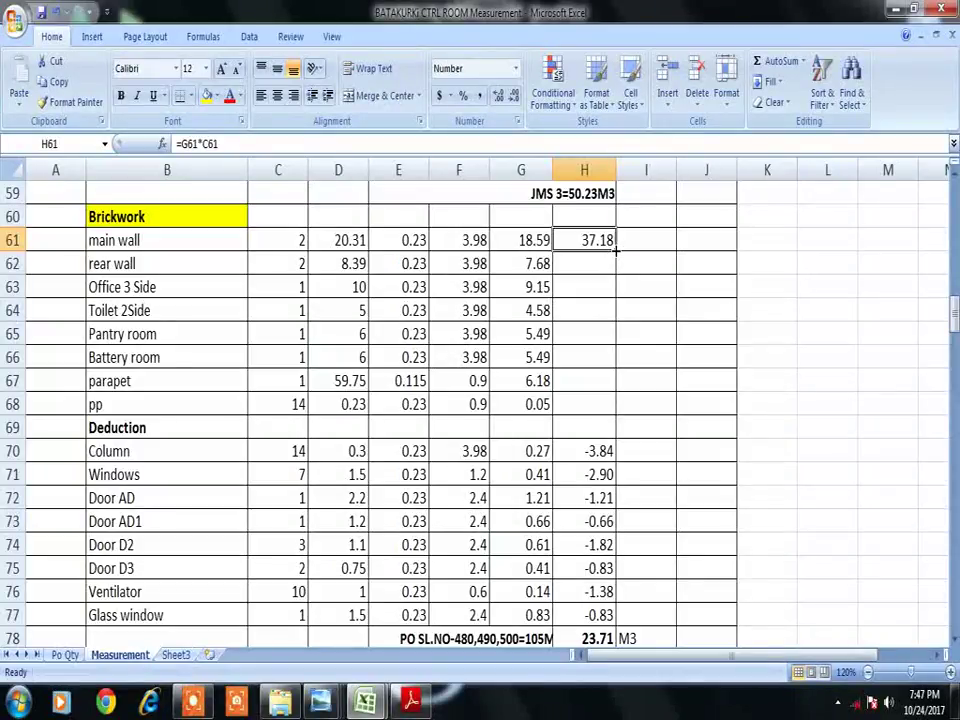
pyautogui.moveTo(615, 252); pyautogui.dragTo(610, 413)
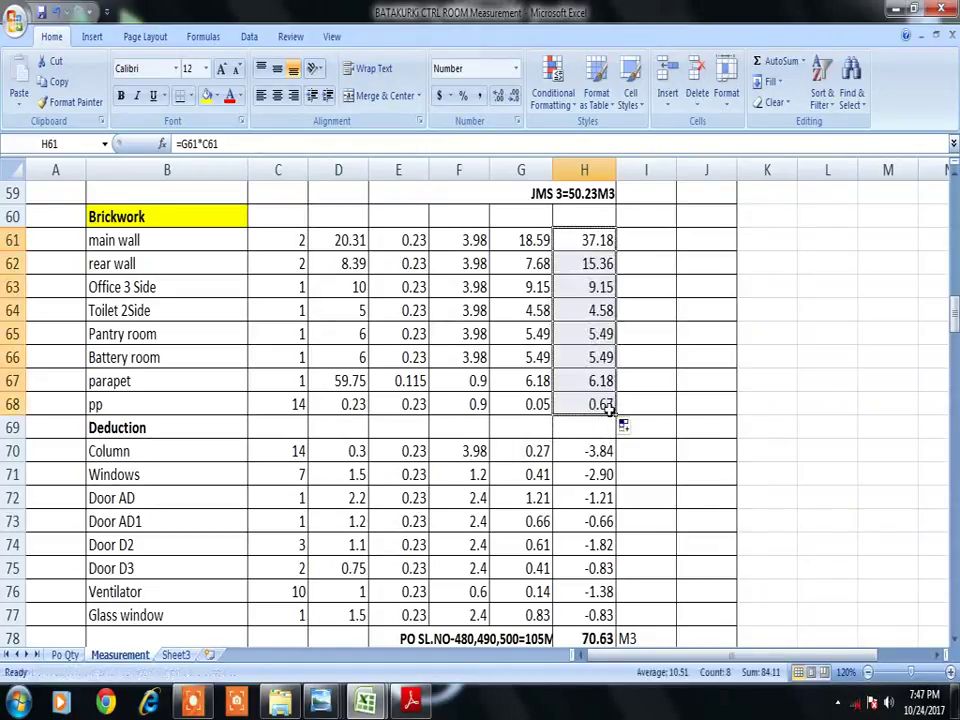
# - Clear the brickwork volumes in G62:G68
pyautogui.click(521, 265)
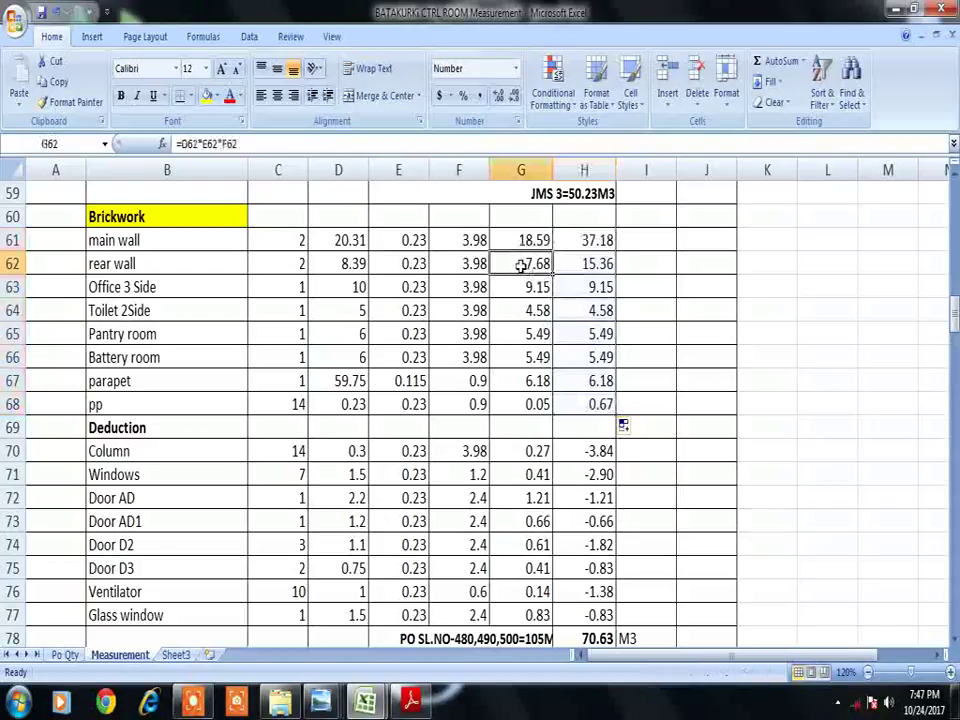
pyautogui.moveTo(521, 265); pyautogui.dragTo(527, 404)
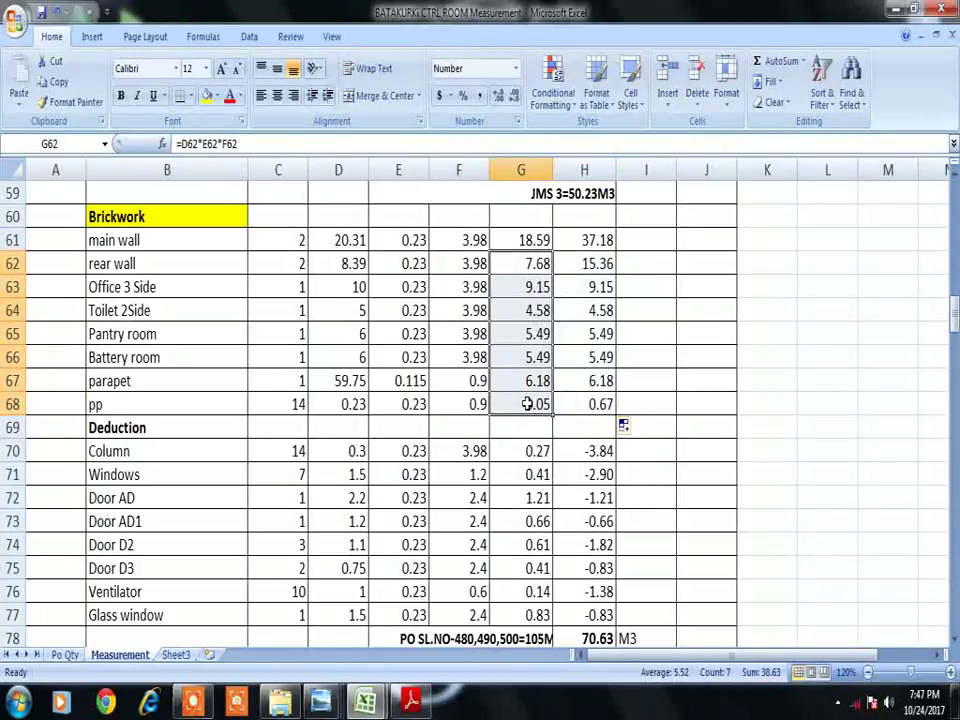
pyautogui.press('Delete')
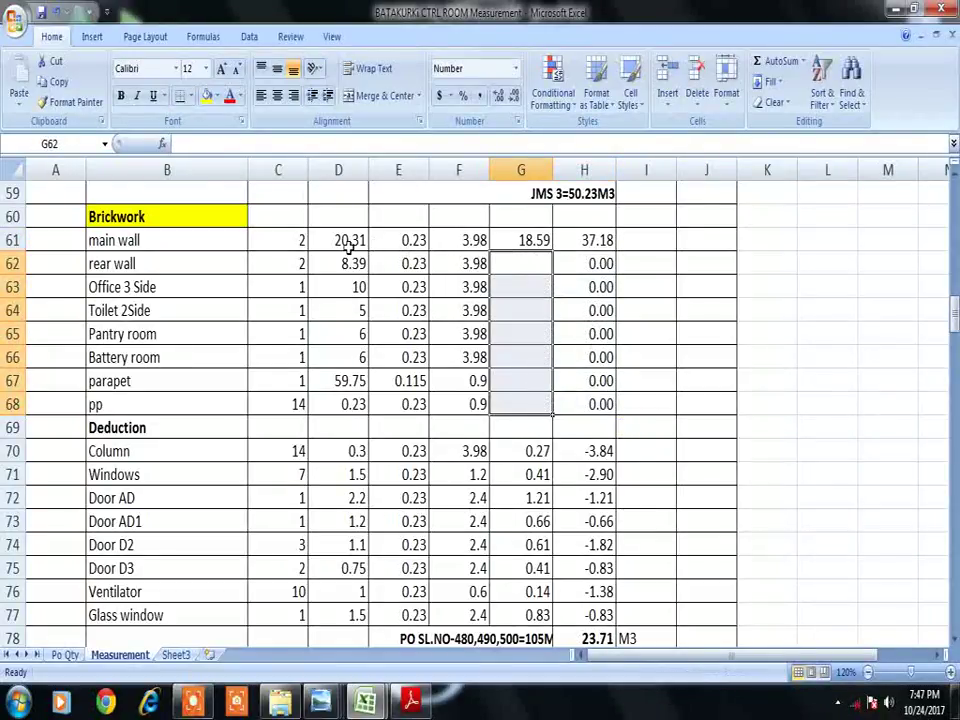
# - Fill G61's =D61*E61*F61 formula down through G68, then check the H70 deduction formula
pyautogui.click(523, 240)
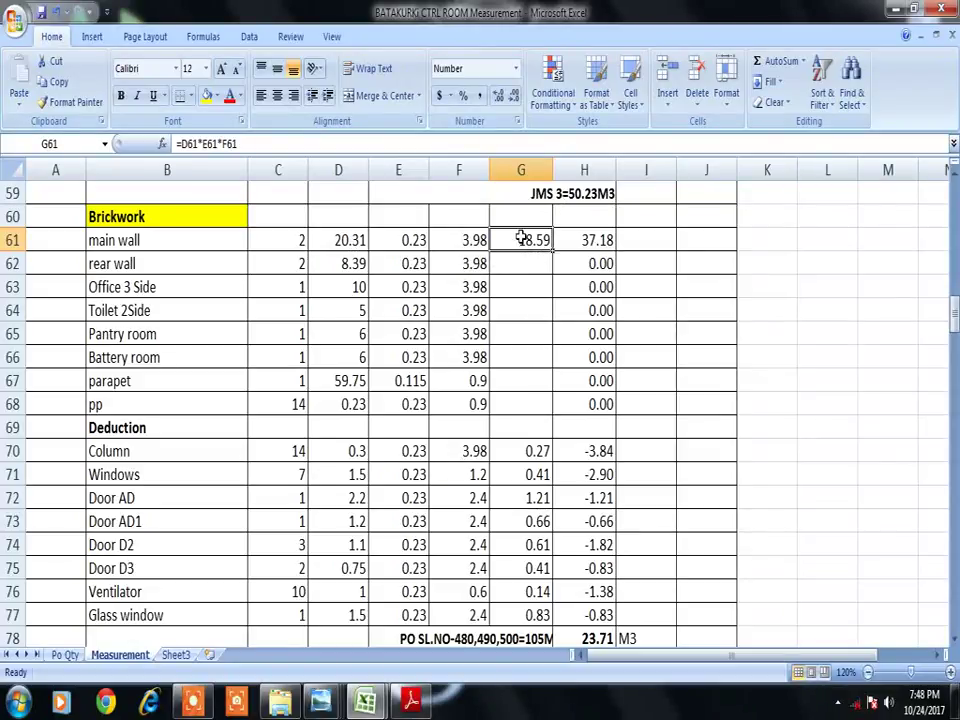
pyautogui.moveTo(553, 253); pyautogui.dragTo(547, 410)
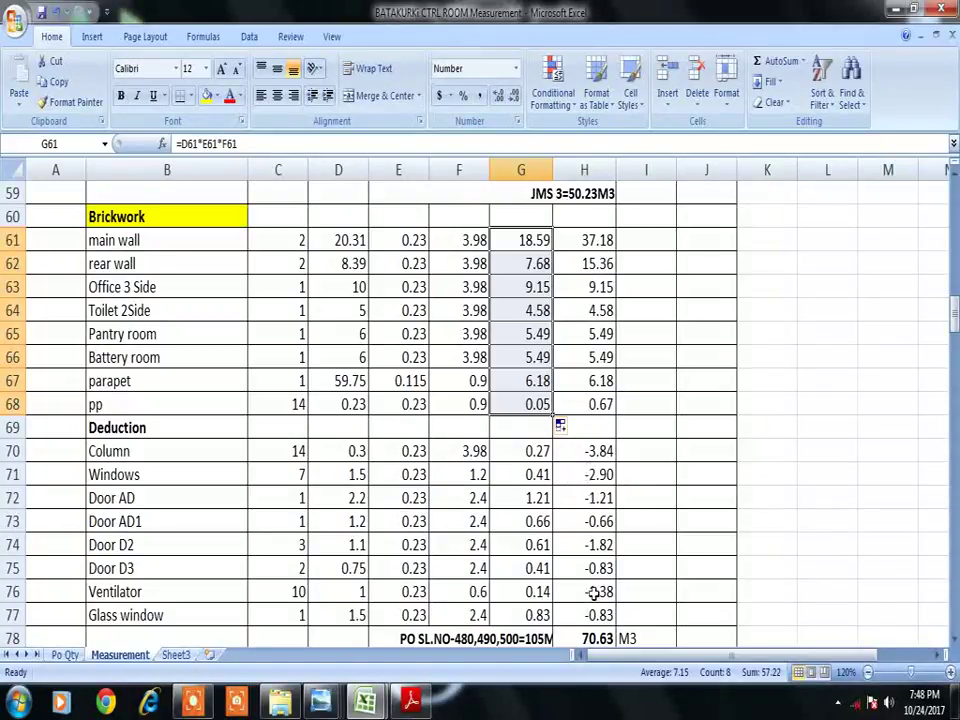
pyautogui.click(592, 452)
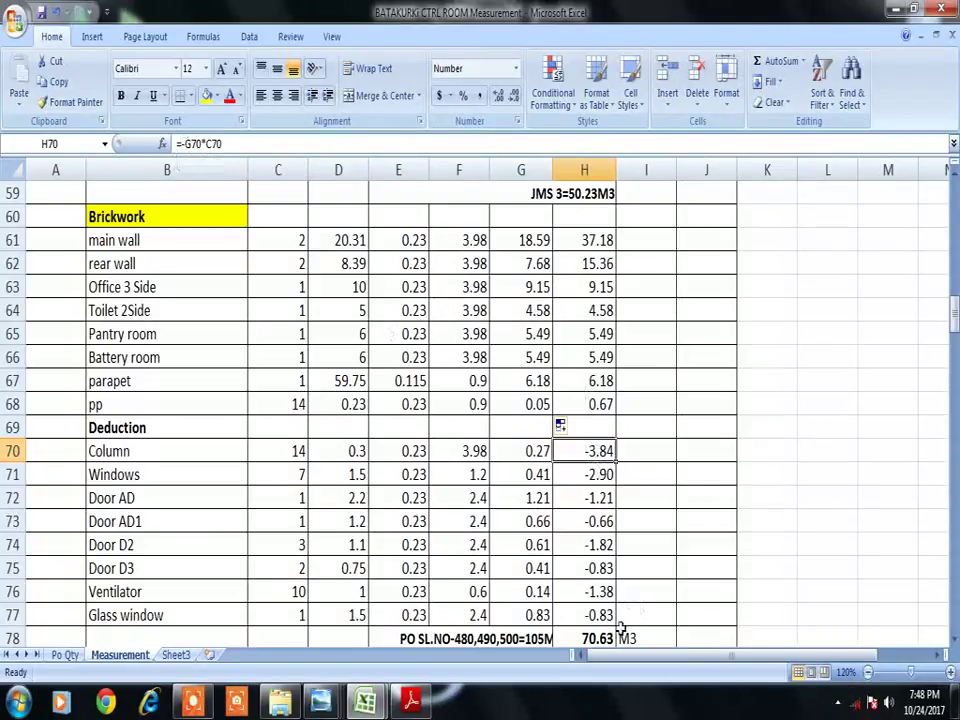
# - Scroll down to row 78 and delete the old =SUM(H61:H77) total in H78
pyautogui.moveTo(955, 330); pyautogui.dragTo(955, 316)
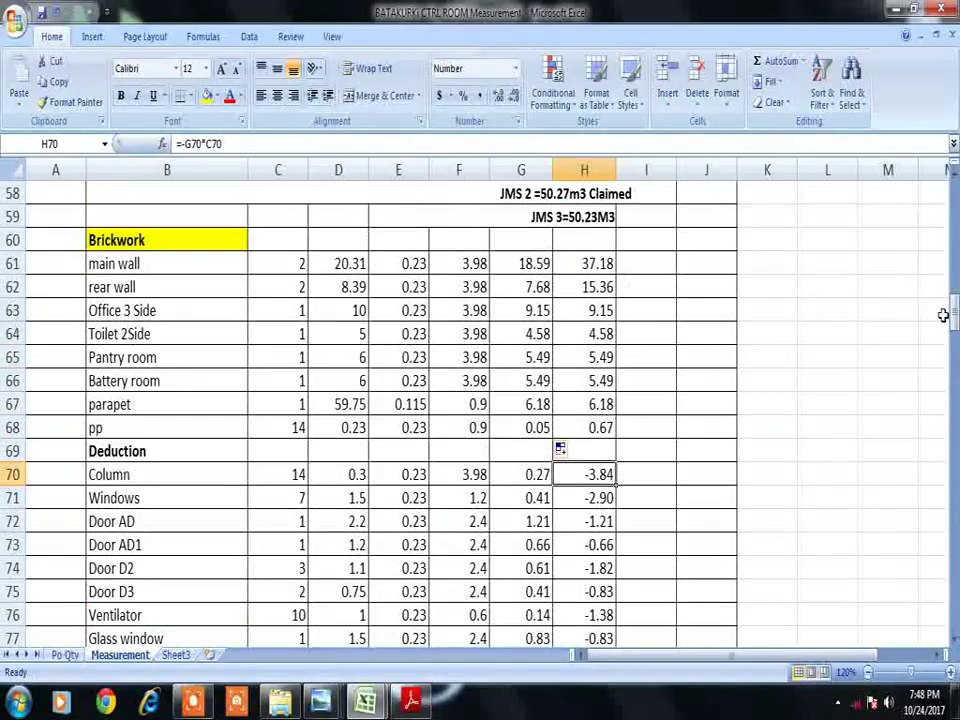
pyautogui.moveTo(955, 316); pyautogui.dragTo(955, 320)
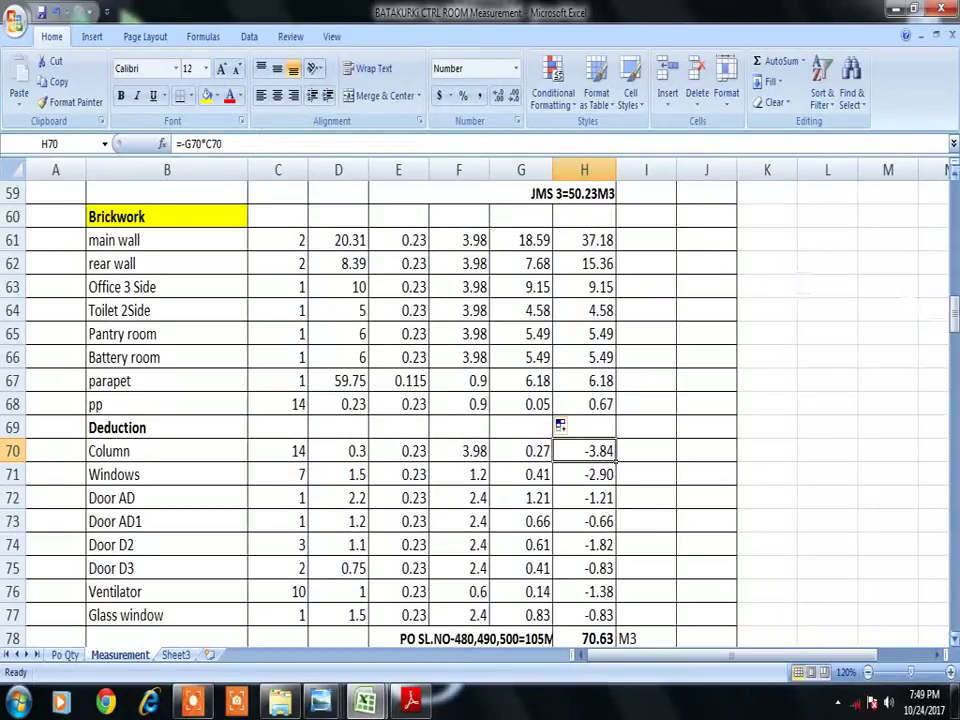
pyautogui.moveTo(953, 330); pyautogui.dragTo(953, 338)
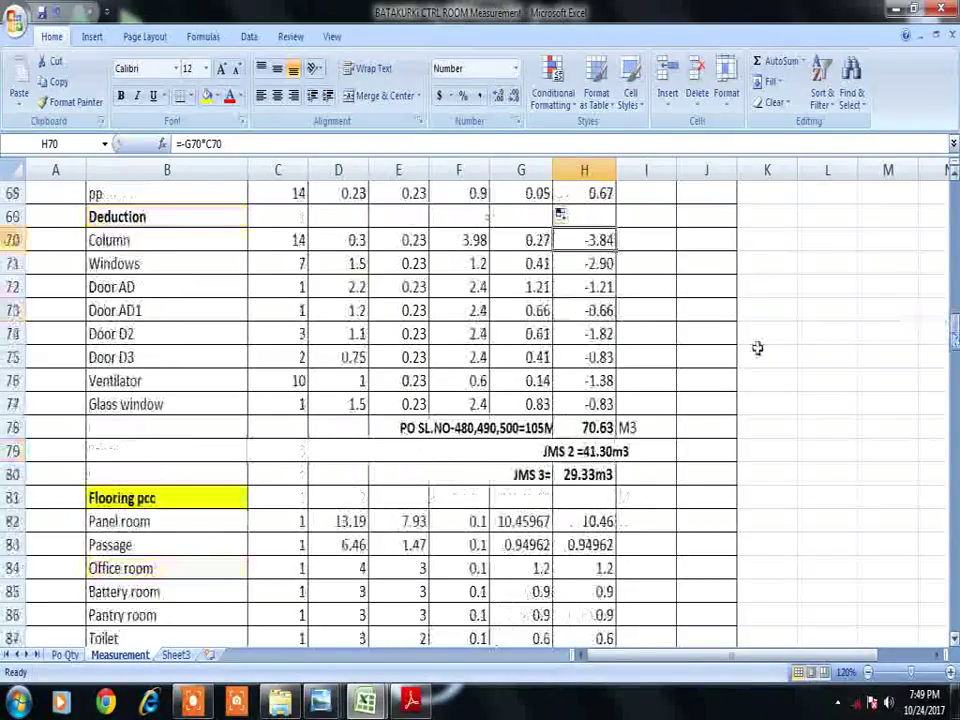
pyautogui.click(603, 428)
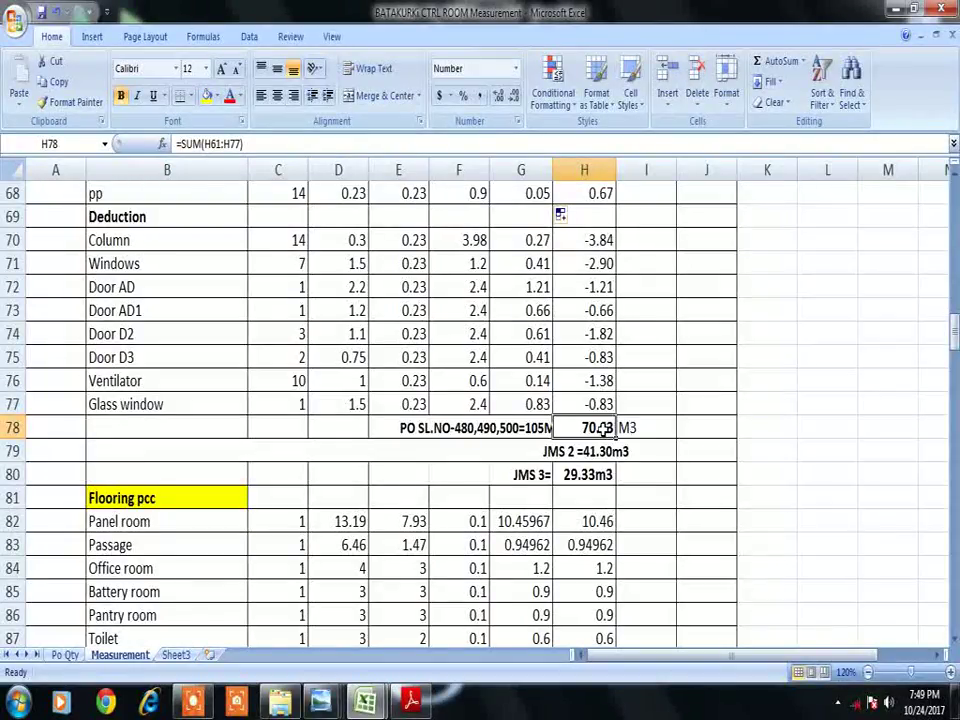
pyautogui.press('Delete')
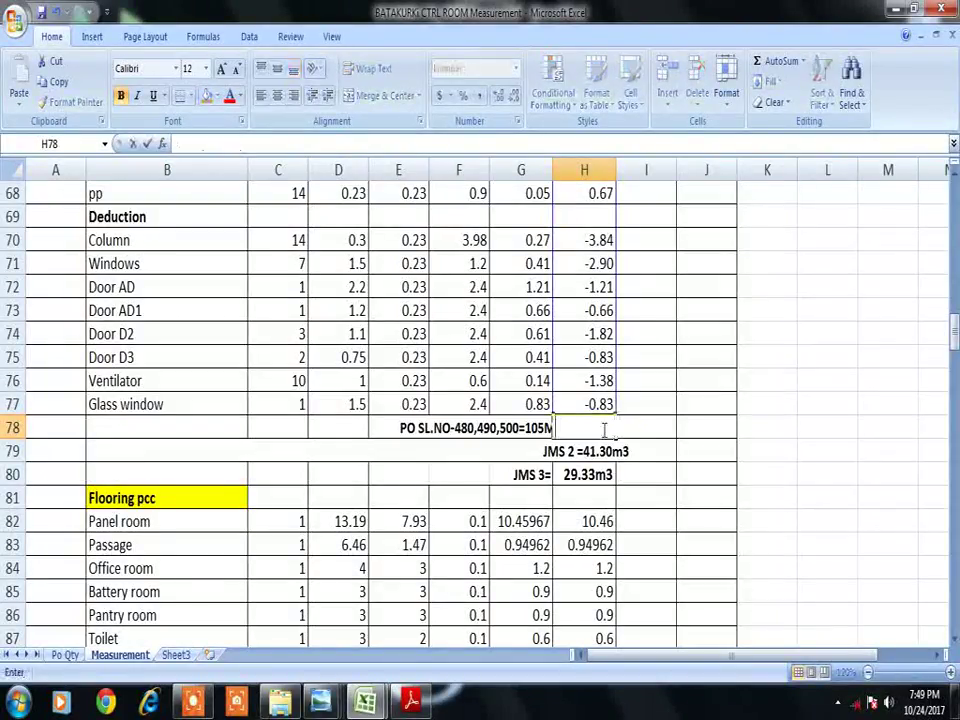
# - Enter =sum(h61:h77) in H78 to total the brickwork and deduction quantities
pyautogui.click(583, 474)
pyautogui.click(582, 428)
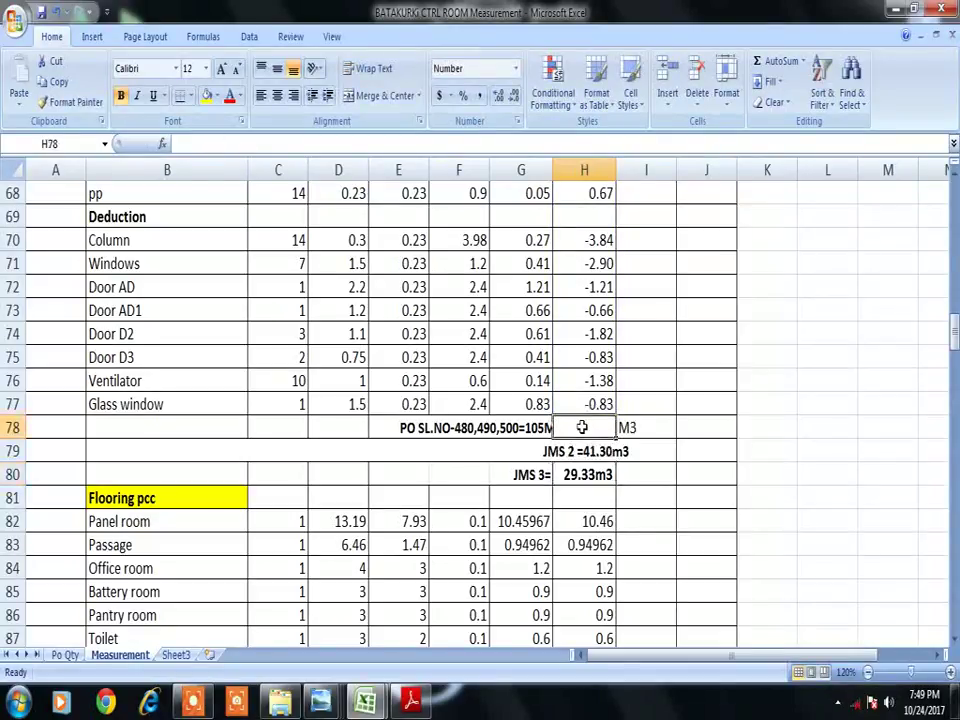
pyautogui.write('=')
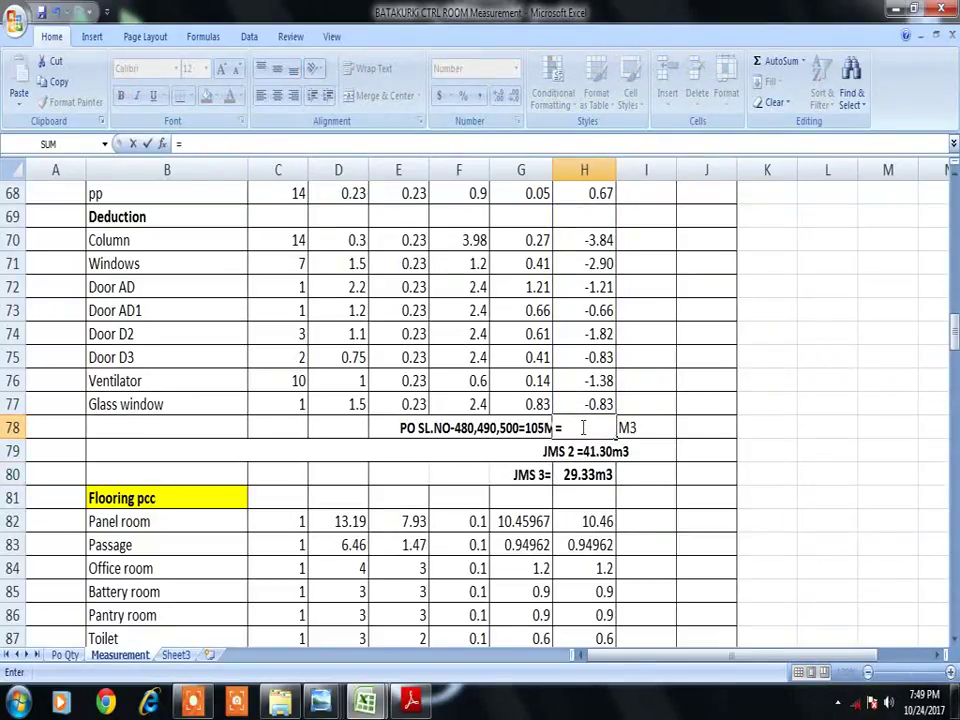
pyautogui.write('sum')
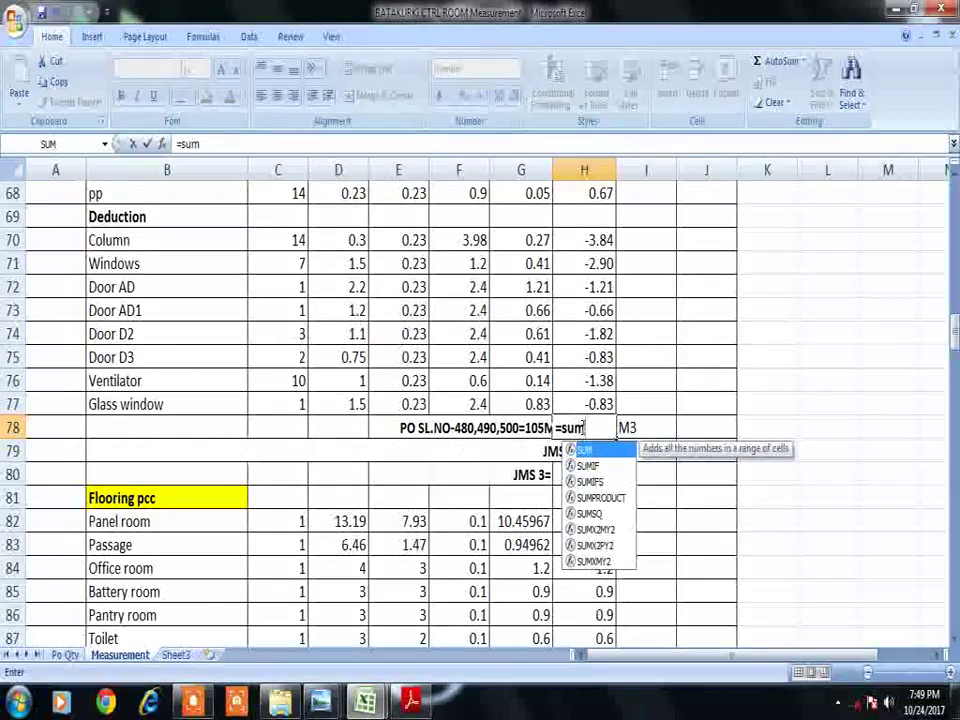
pyautogui.write('(')
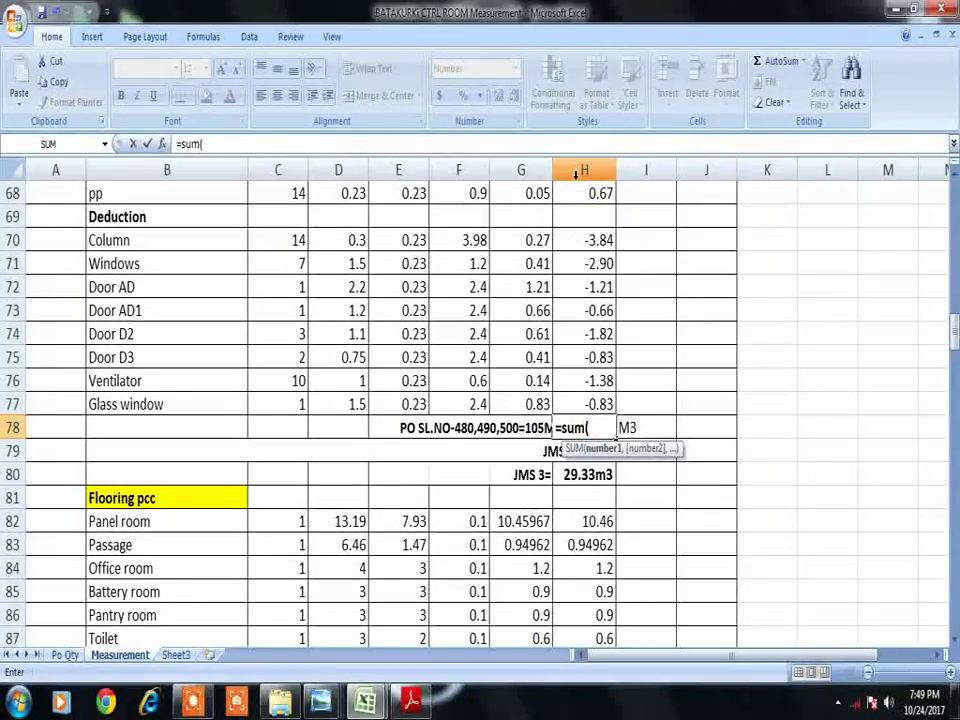
pyautogui.write('h')
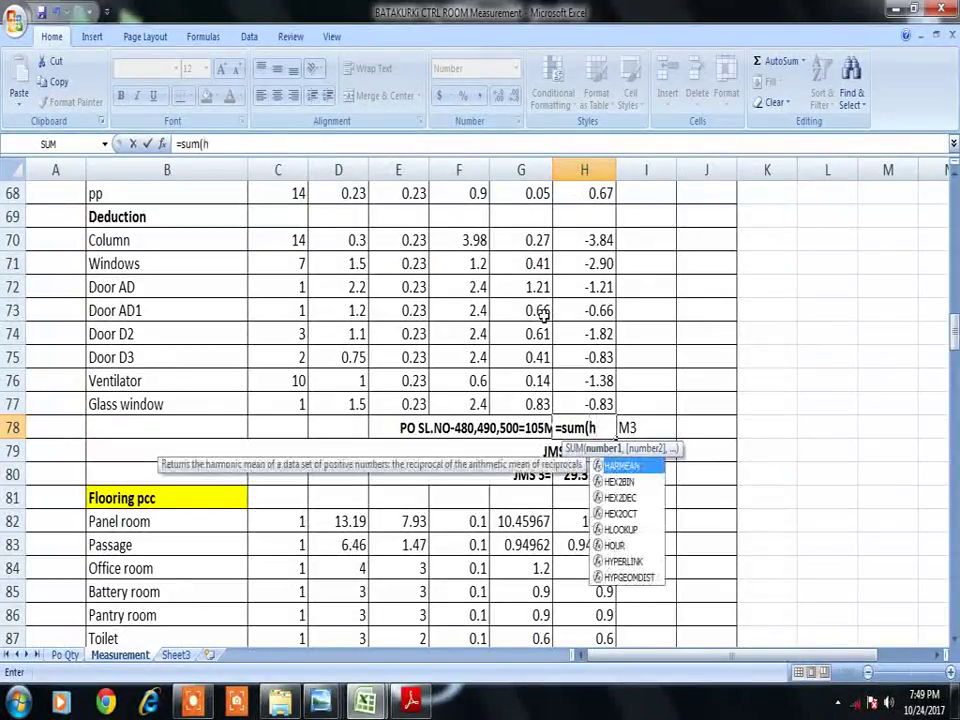
pyautogui.write('61:')
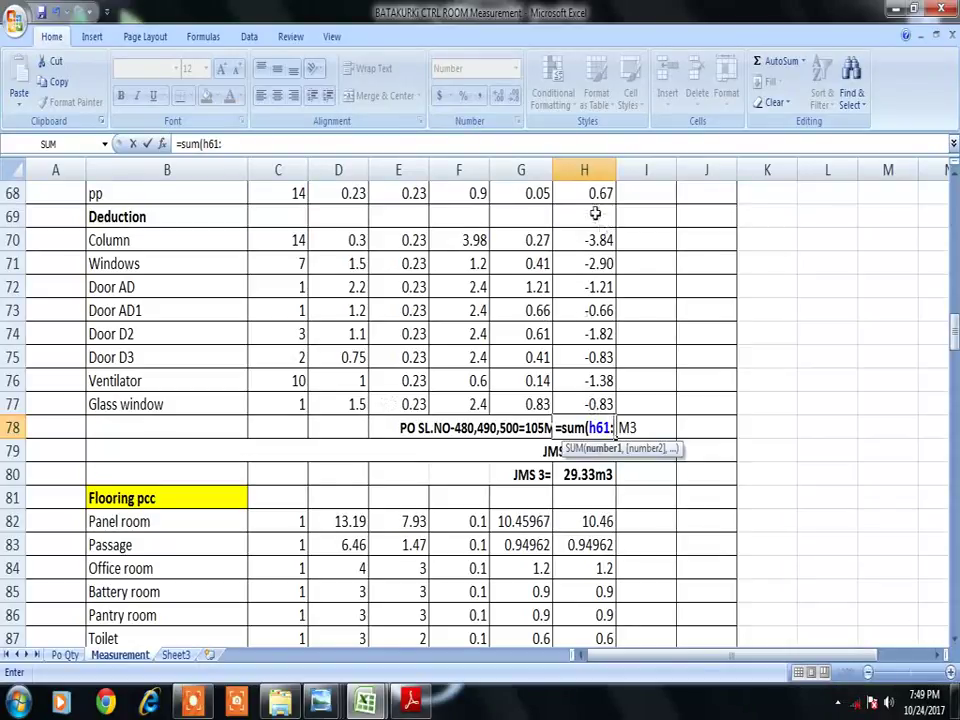
pyautogui.write('h77')
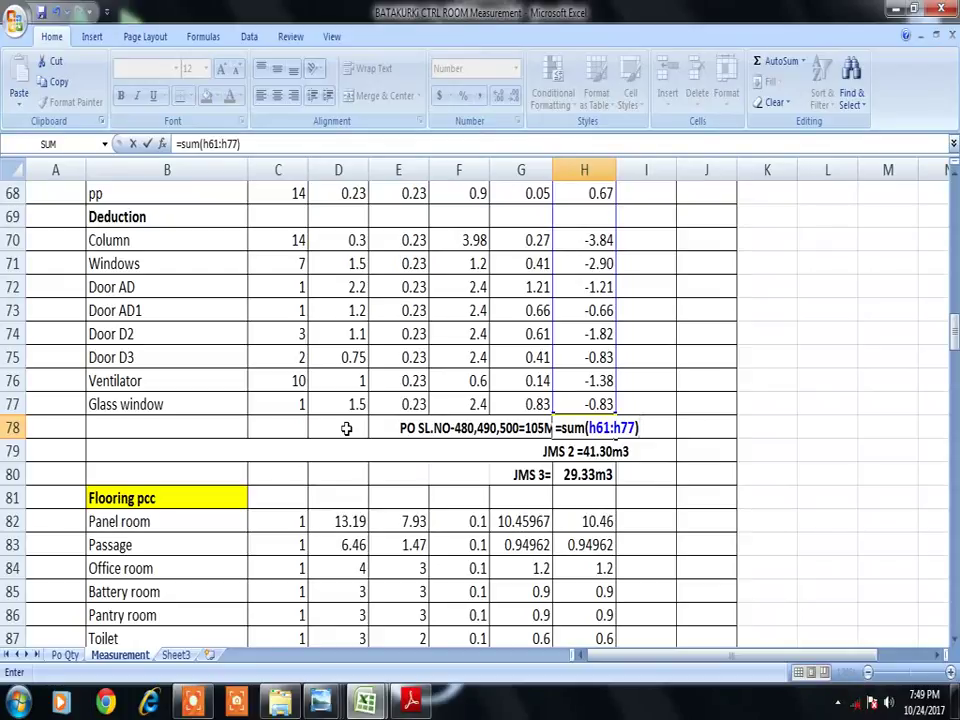
pyautogui.press('Return')
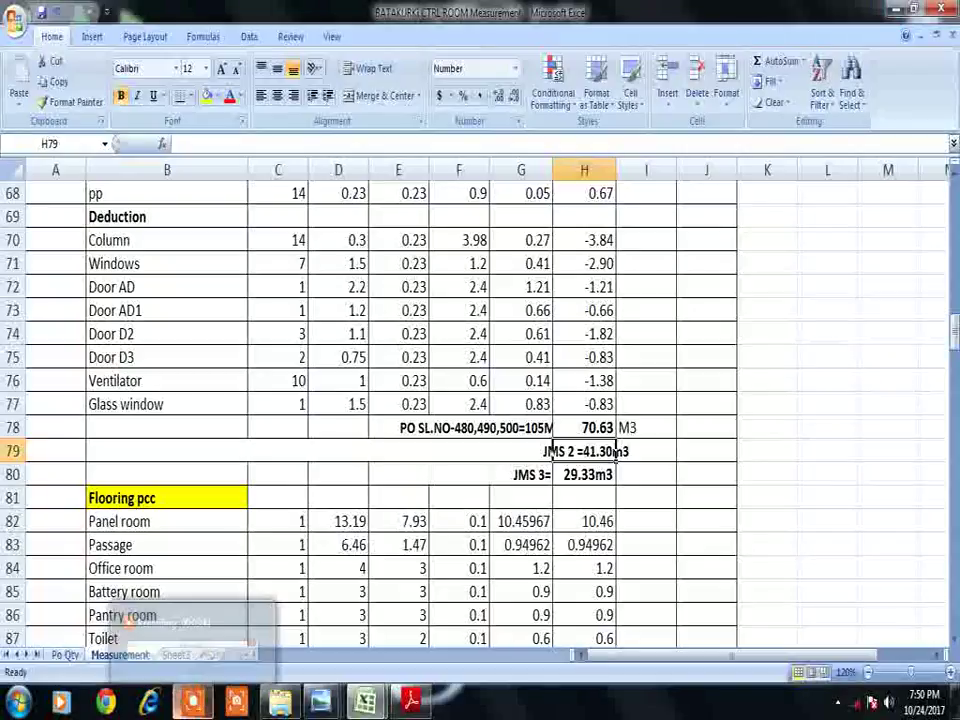
# - Review the finished sheet showing 70.63 M3 brickwork total after deductions
pyautogui.click(195, 704)
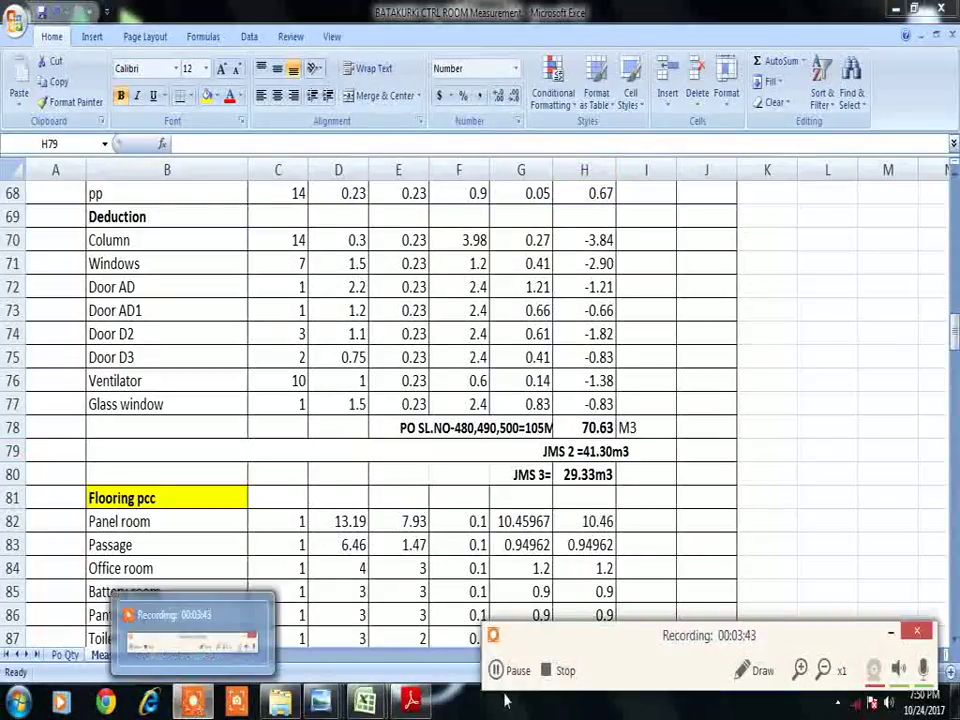